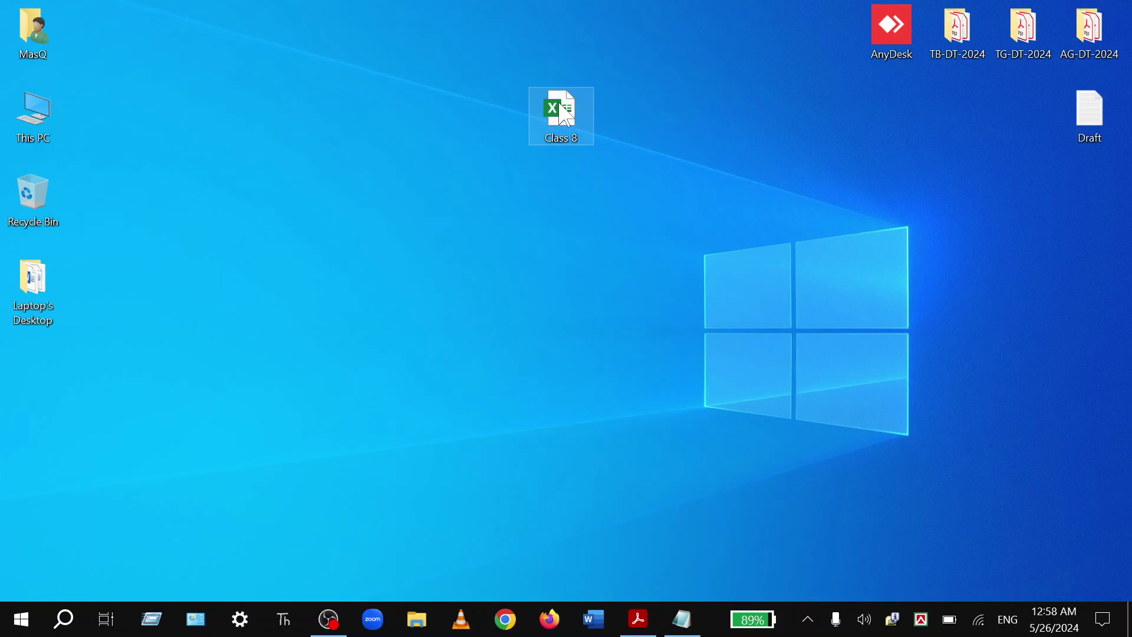
Open the Class 8 workbook from the desktop, maximize its window and dismiss the licence notice
double_click(559, 105)
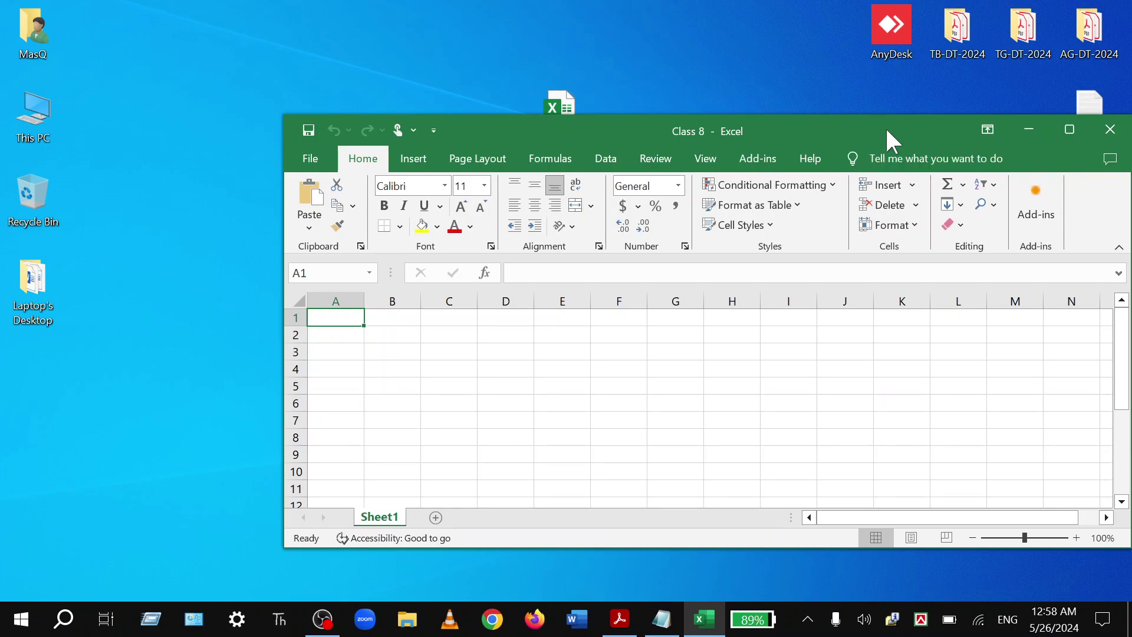
left_click_drag(886, 129, 738, 107)
left_click(929, 109)
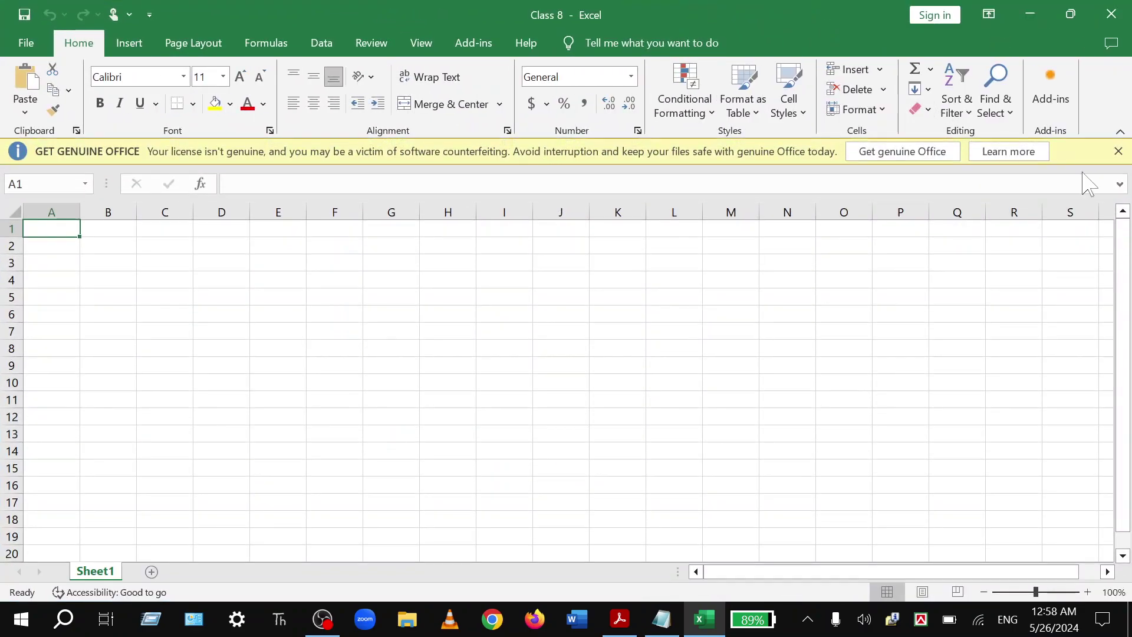
left_click(1119, 150)
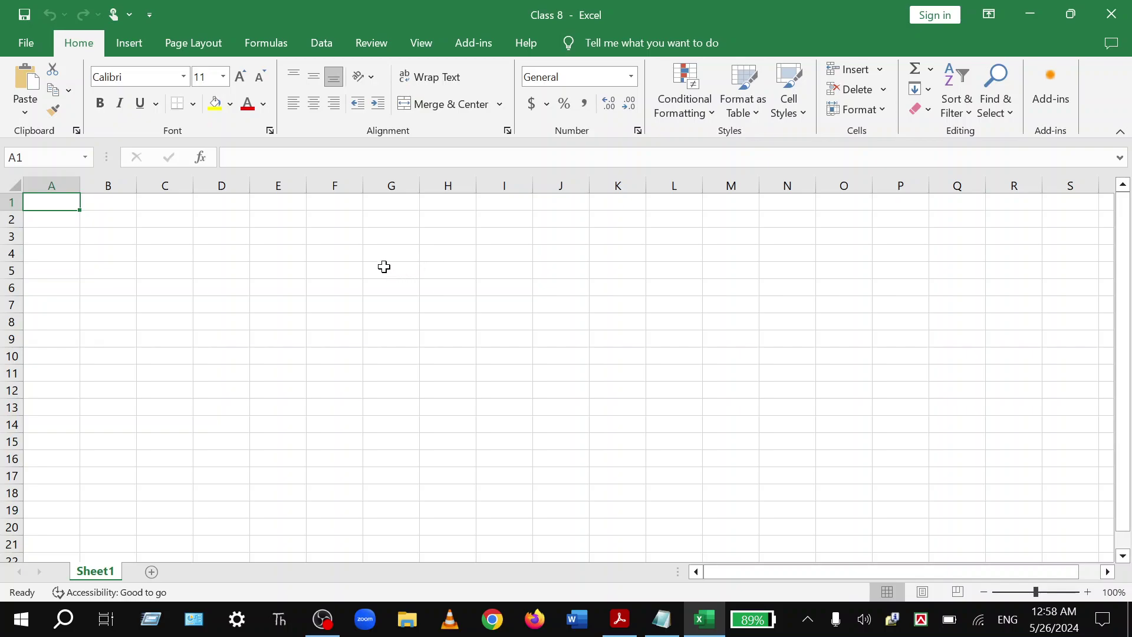
key("ctrl+u")
key("ctrl+u")
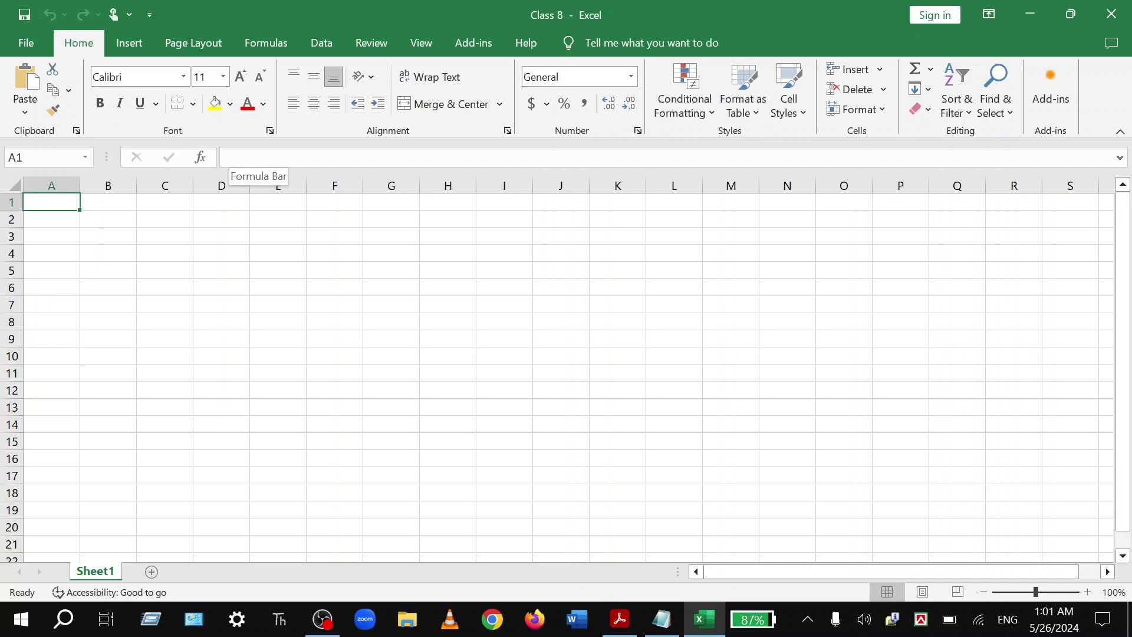
Switch to the D.T Class 8 Bangla PDF in Acrobat Reader, highlight the line introducing Column, Row and Cell, and return to Excel
left_click(1031, 18)
left_click(606, 609)
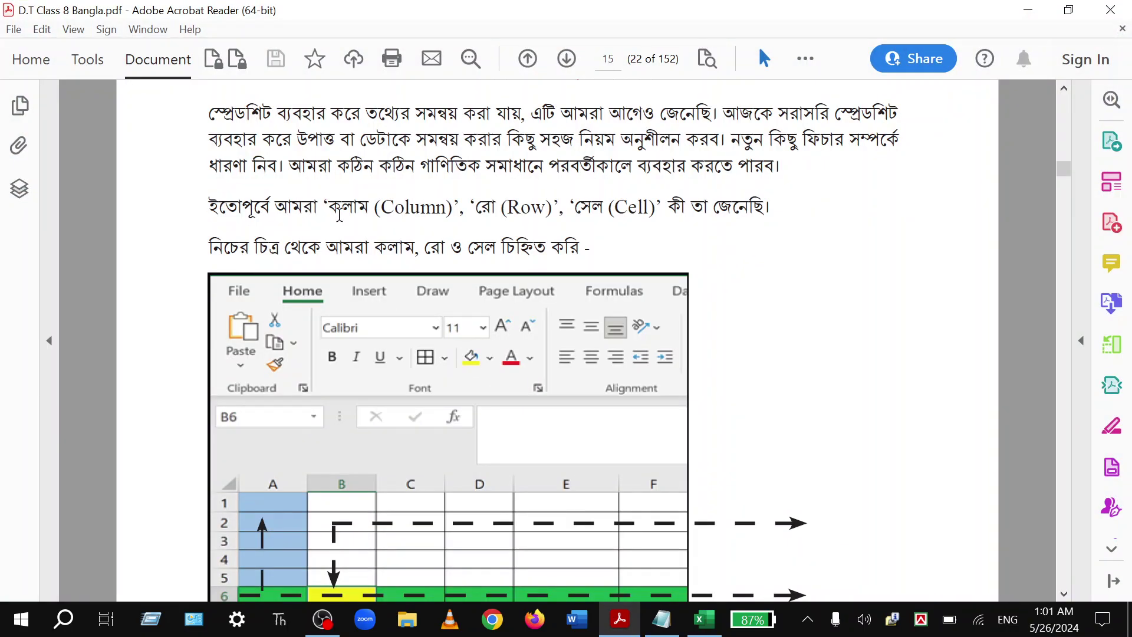
left_click_drag(328, 206, 683, 211)
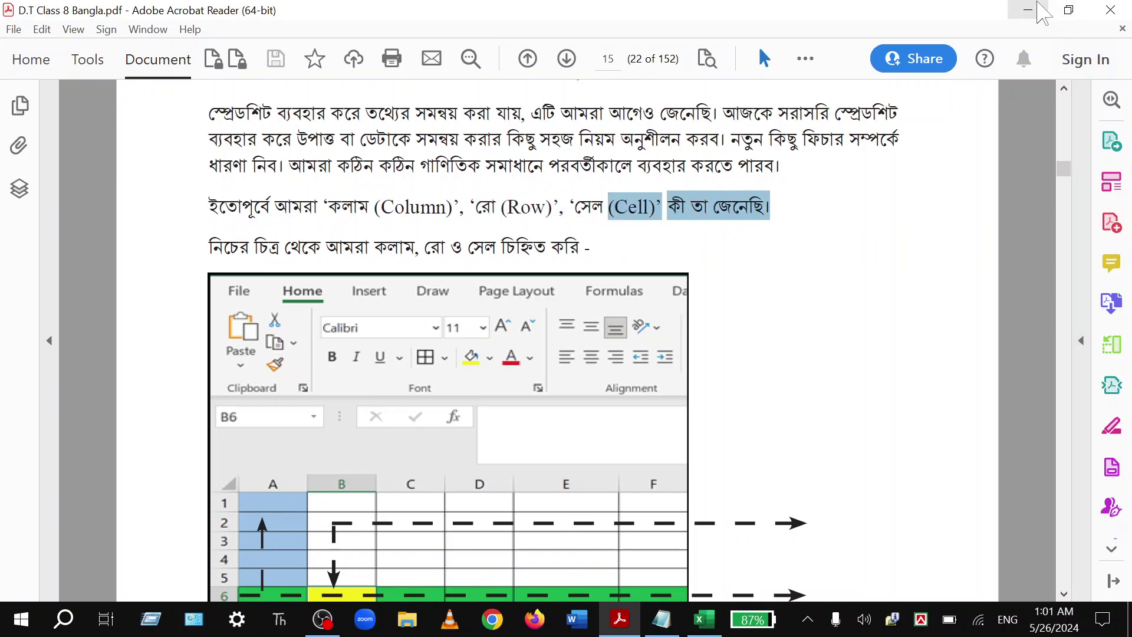
left_click(1033, 11)
left_click(705, 619)
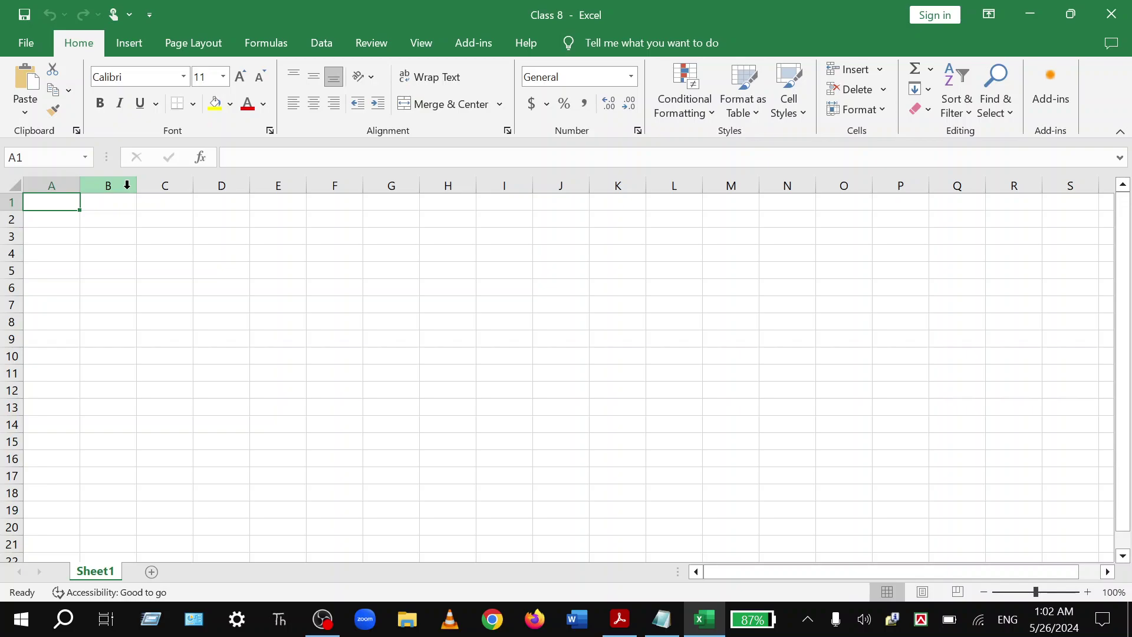
Select the entire columns B, C, D, E and F one after another, inspecting how far column B extends
left_click(127, 185)
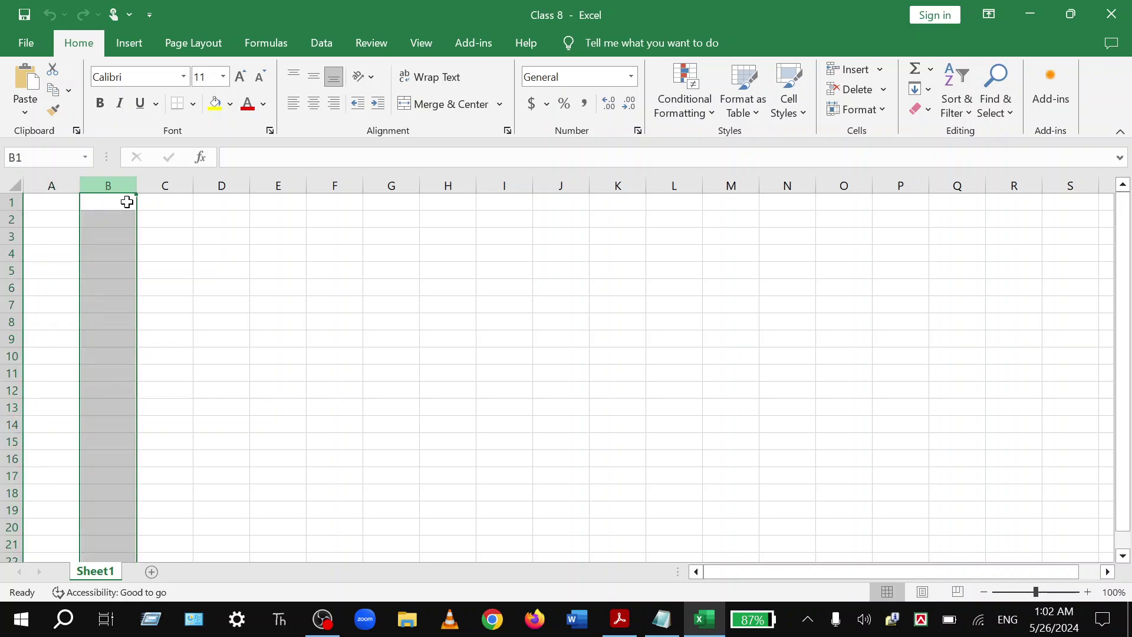
scroll(125, 298, "down", 14)
scroll(125, 304, "down", 14)
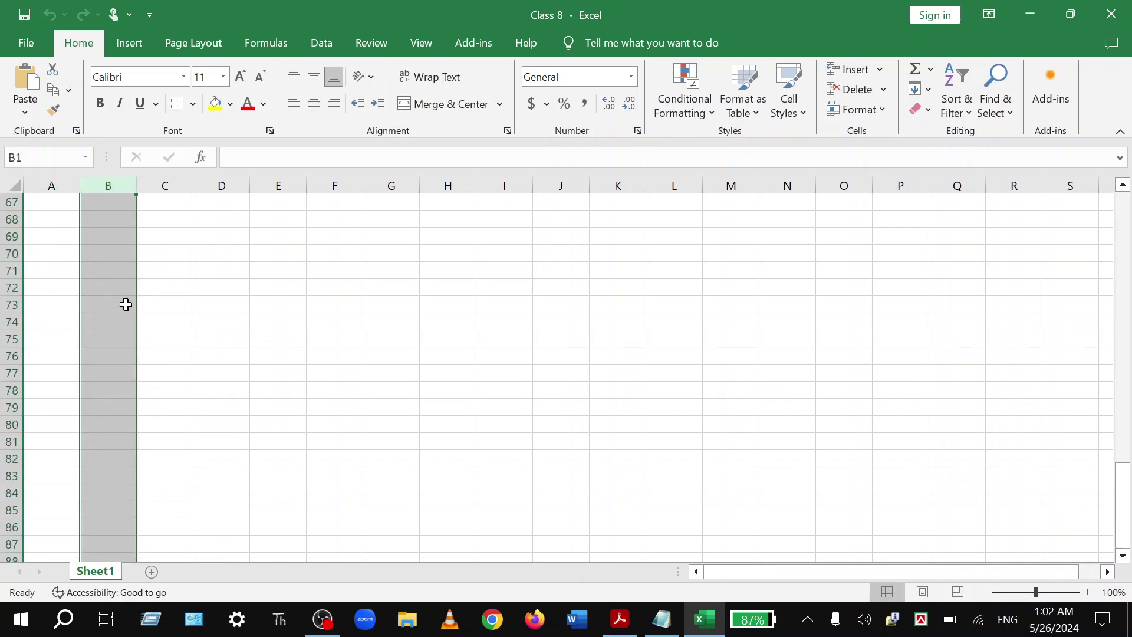
scroll(125, 304, "up", 14)
scroll(125, 304, "up", 14)
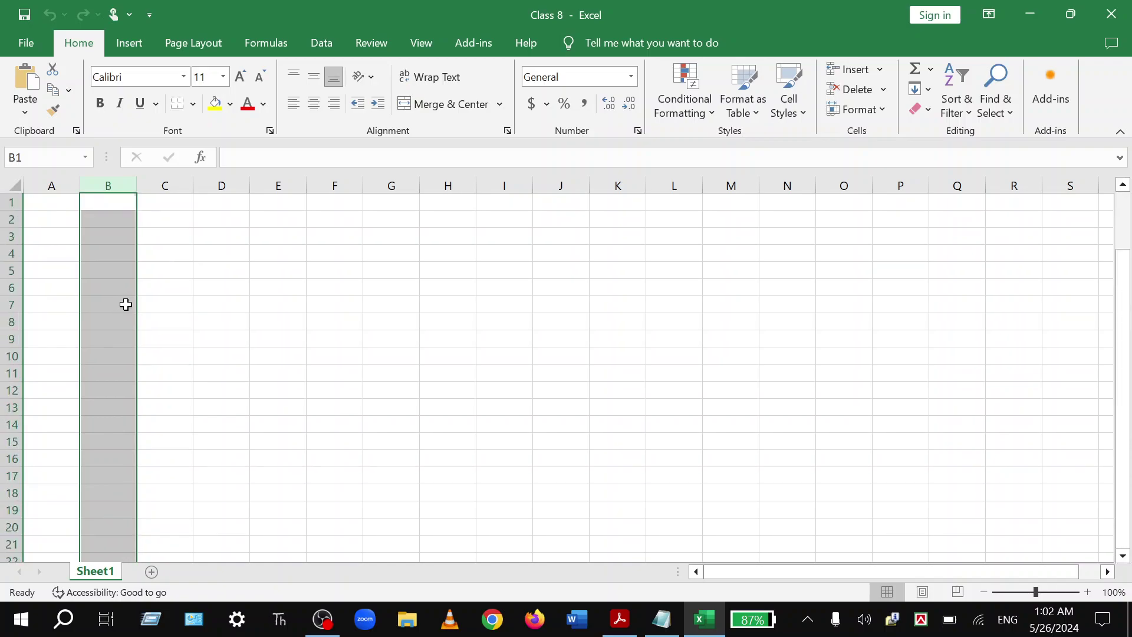
left_click(177, 183)
left_click(223, 184)
left_click(275, 184)
left_click(348, 183)
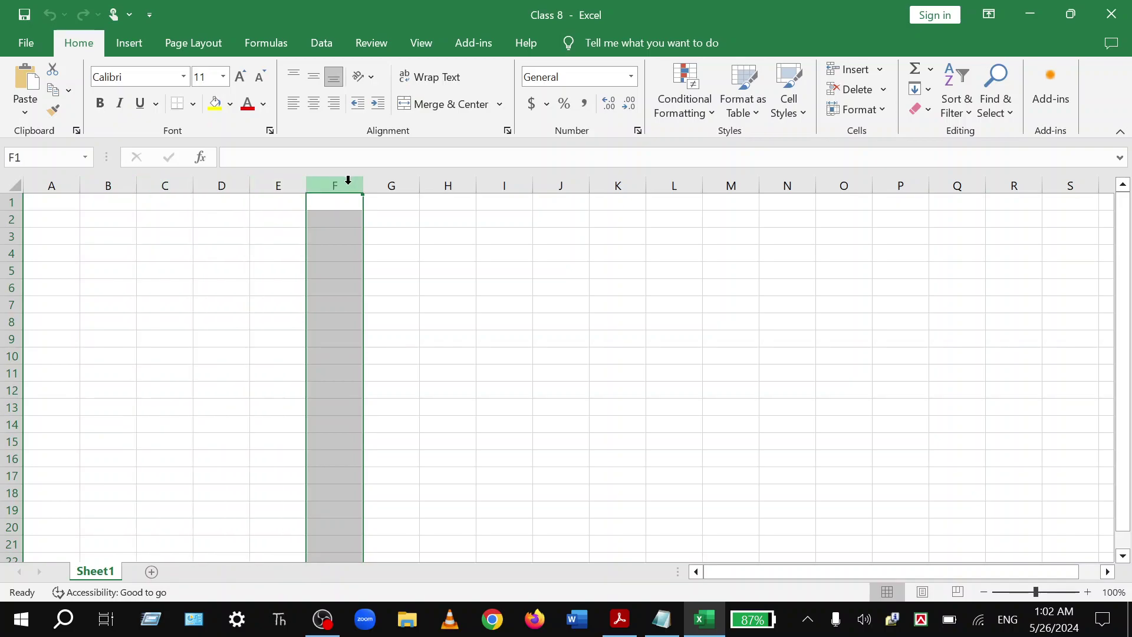
Select the entire rows 1, 2, 3 and 10 one after another
left_click(9, 203)
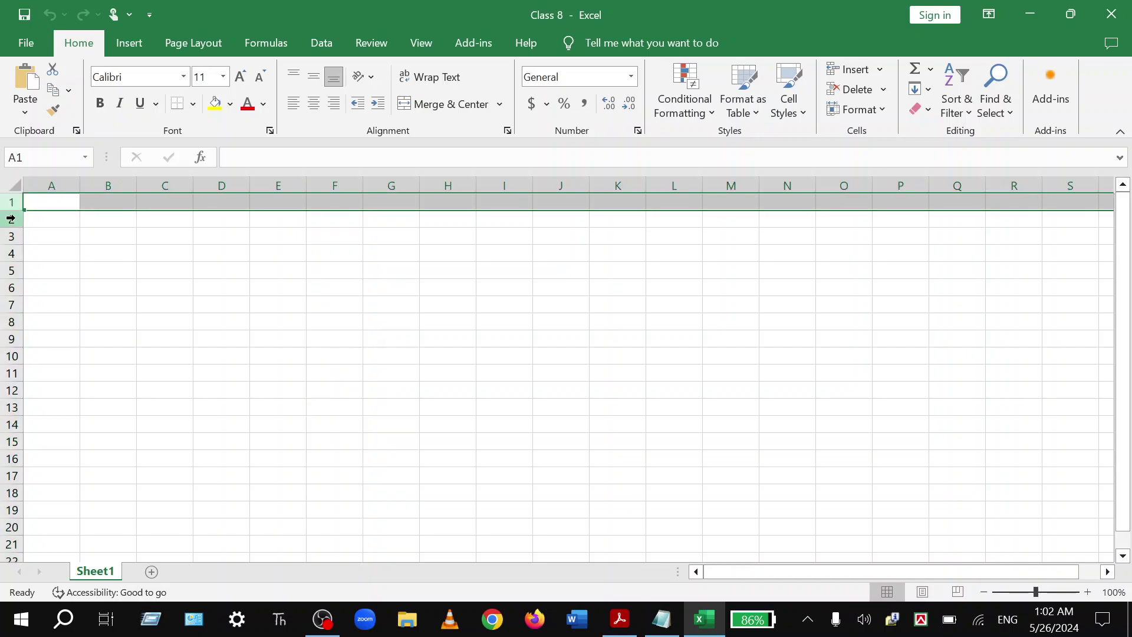
left_click(11, 219)
left_click(10, 234)
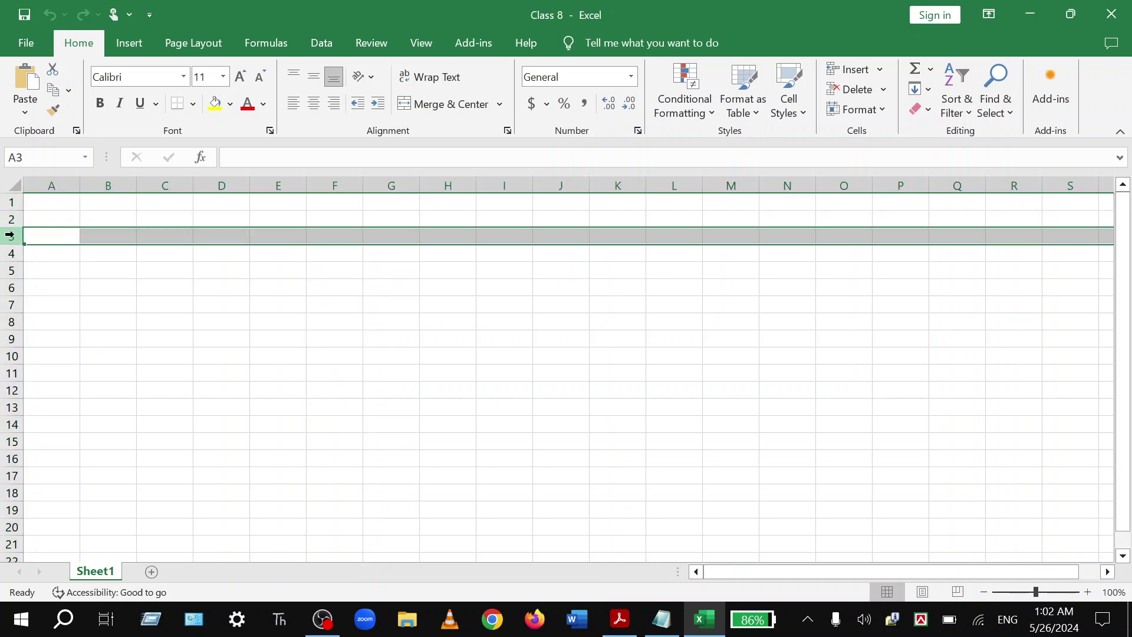
left_click(11, 356)
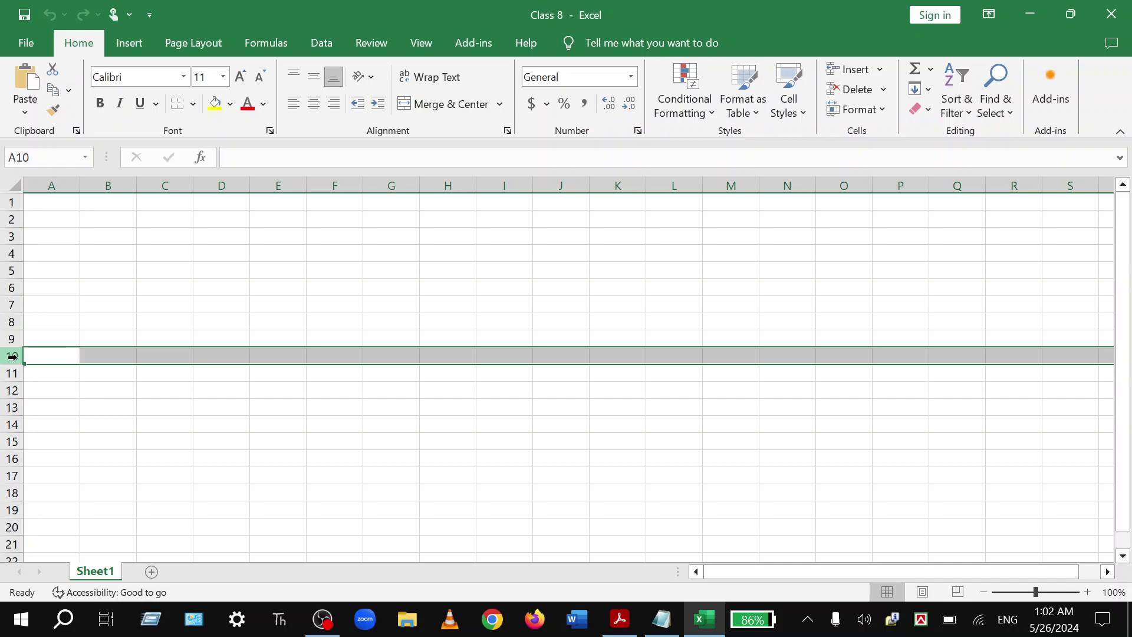
Select column C and row 6 in turn, and finally the cell C6 where they intersect
left_click(170, 184)
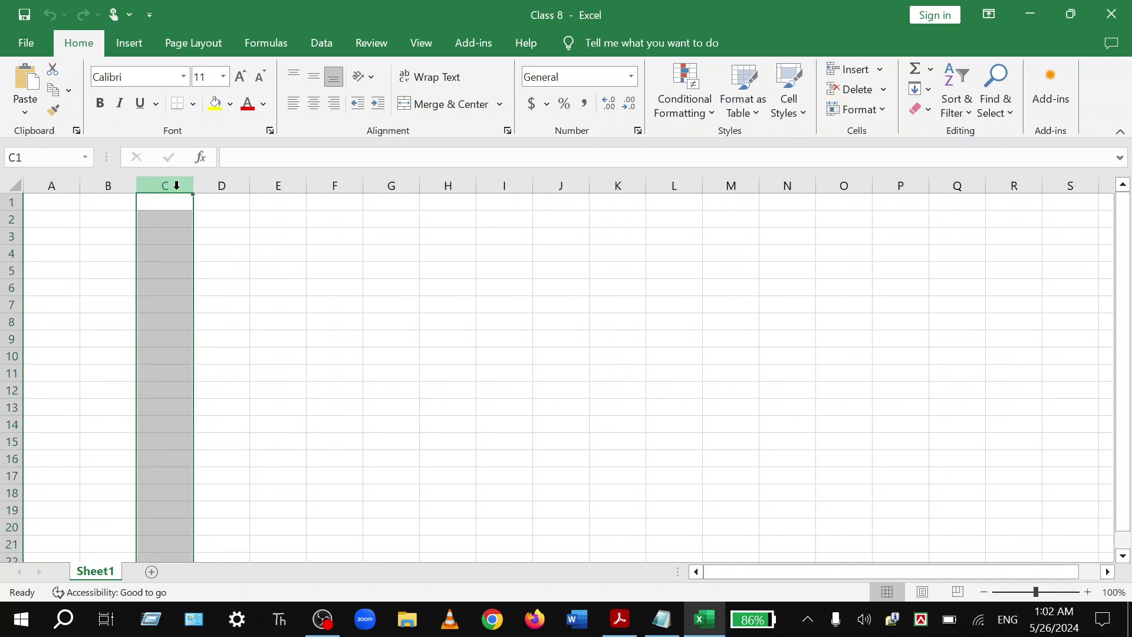
left_click(9, 288)
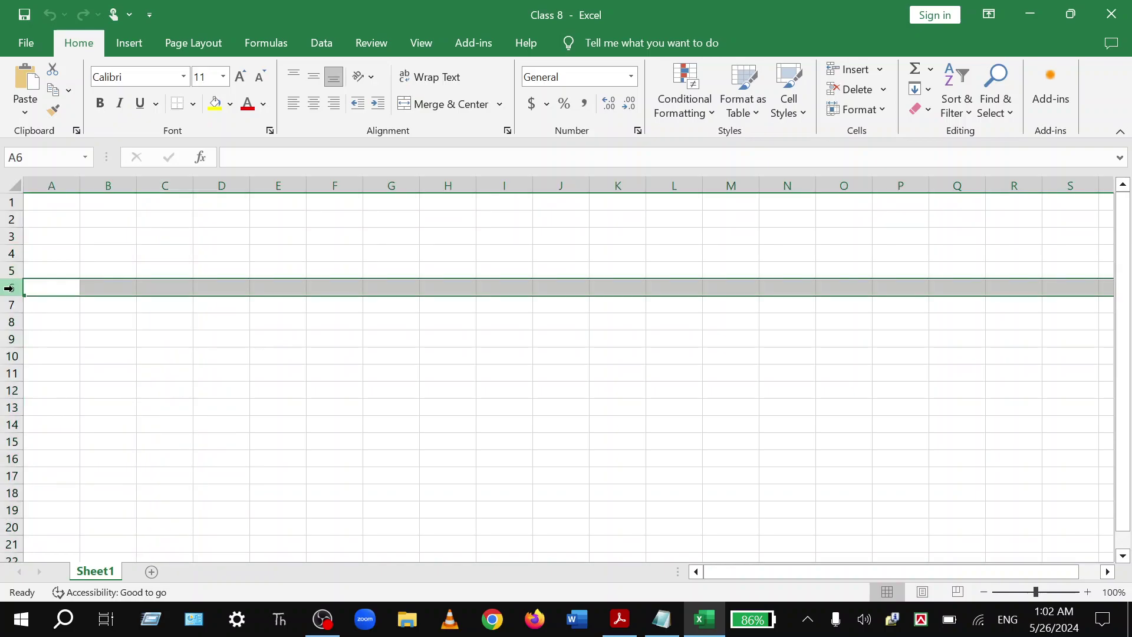
left_click(152, 288)
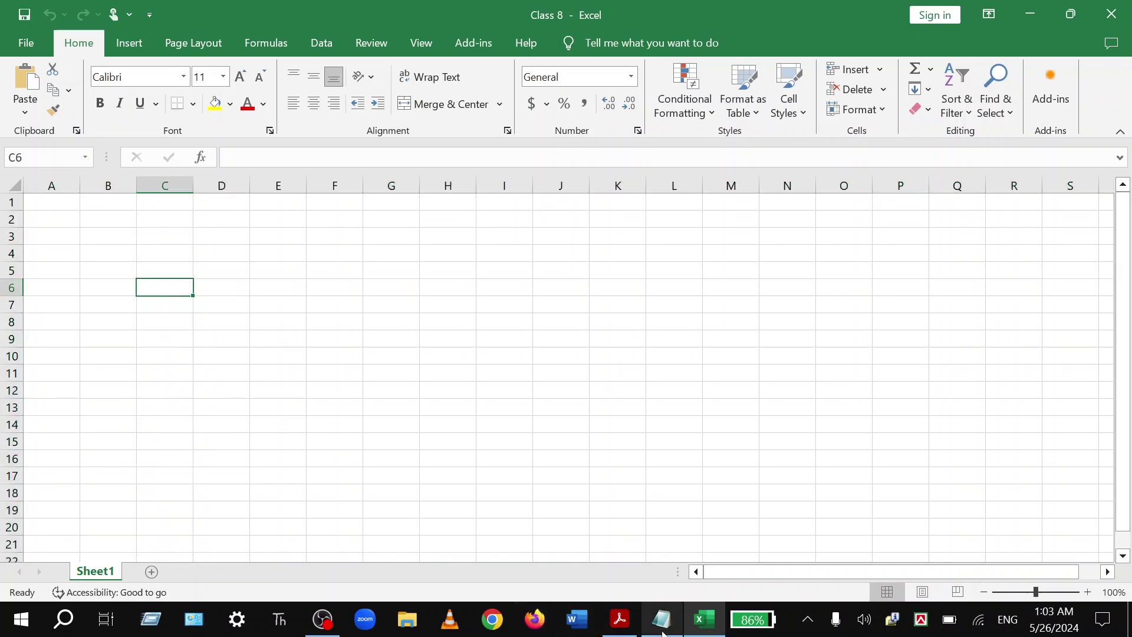
In the Acrobat Reader PDF, highlight the sentence below figure 1.18 on cell identity from row and column, and return to Excel
left_click(620, 619)
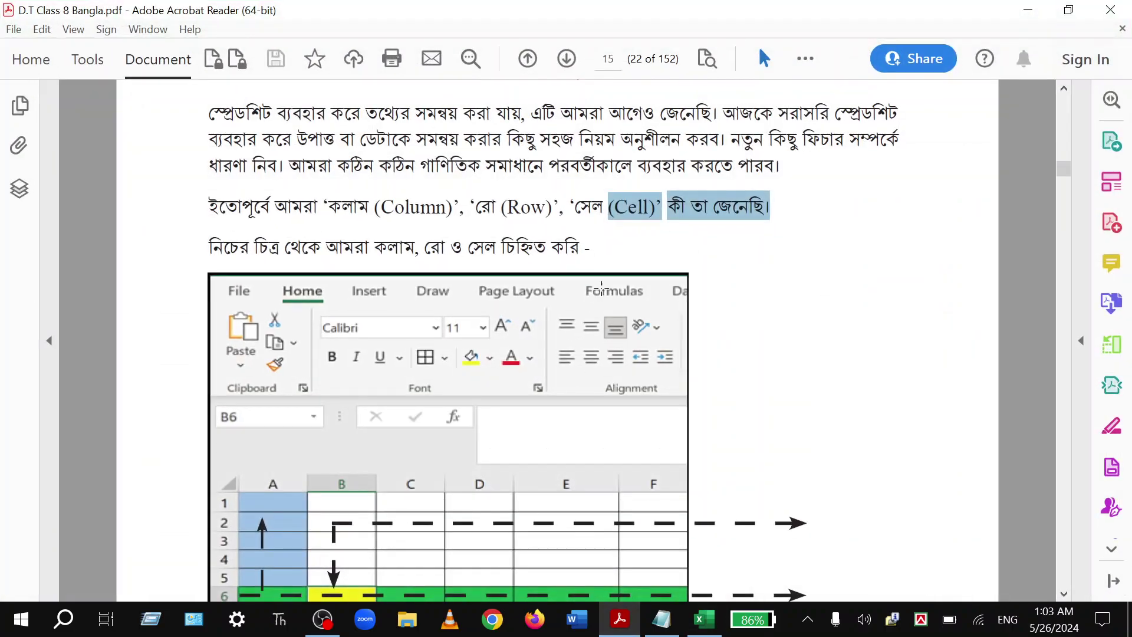
left_click(630, 215)
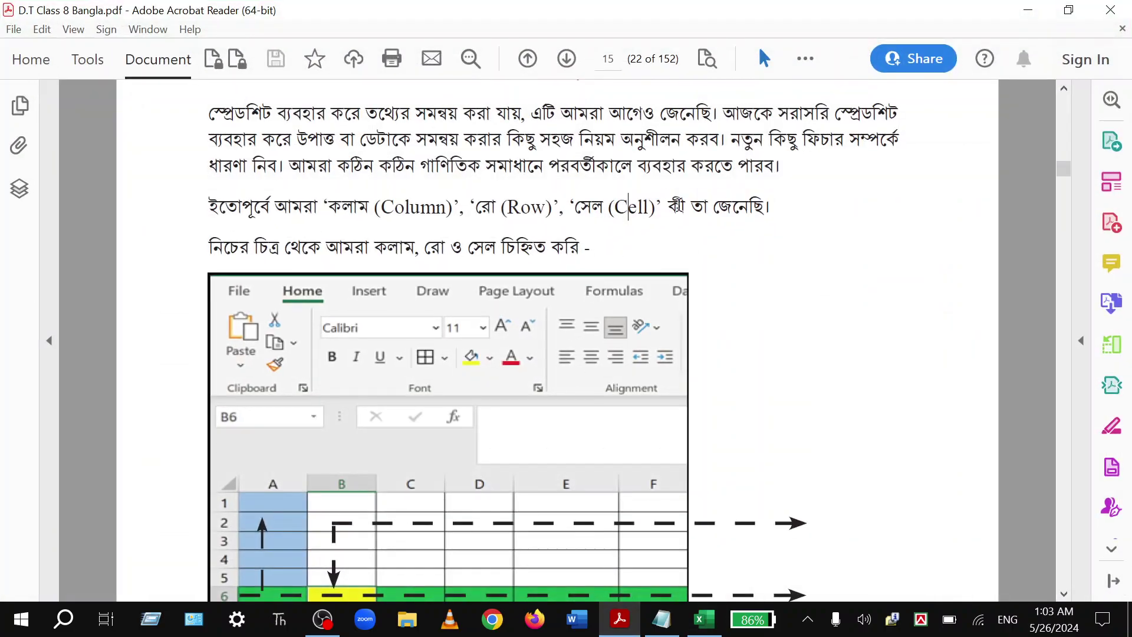
scroll(679, 207, "down", 10)
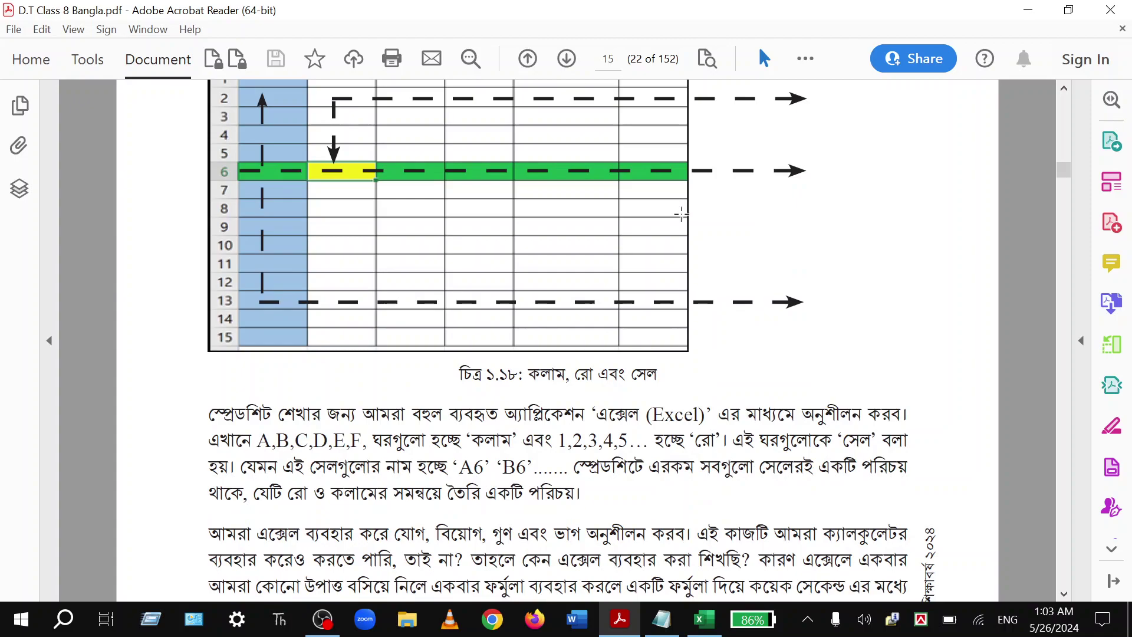
scroll(752, 492, "down", 1)
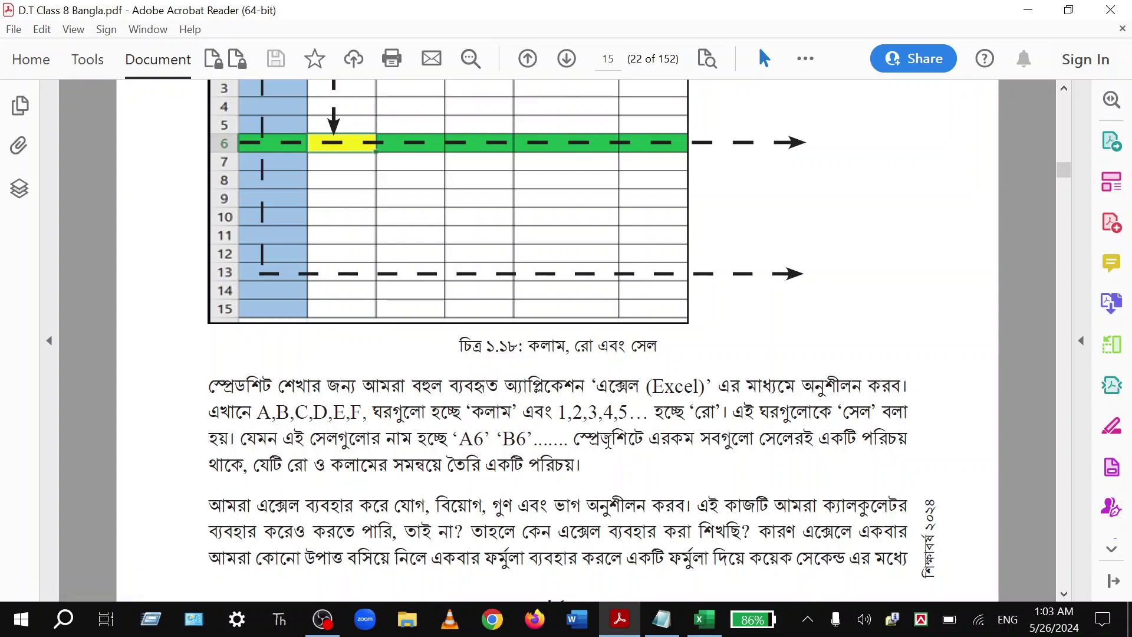
left_click_drag(574, 439, 585, 467)
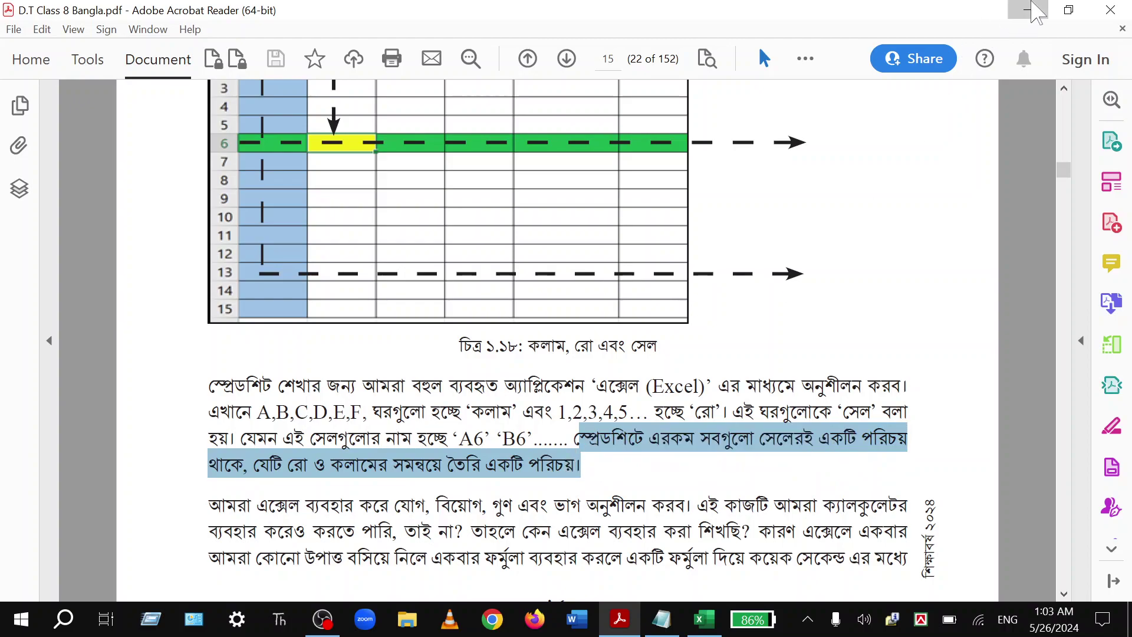
left_click(1027, 10)
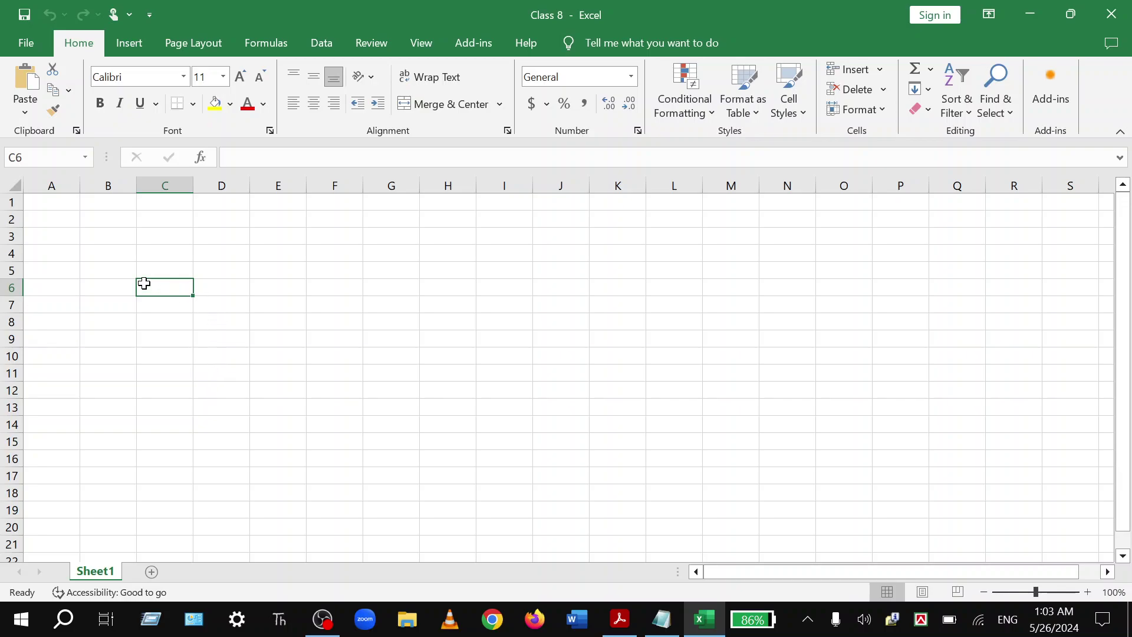
Select single cells around C6 in turn, including C8, D8, D6, C6 and B5, ending on C5
left_click(154, 318)
left_click(217, 315)
left_click(216, 290)
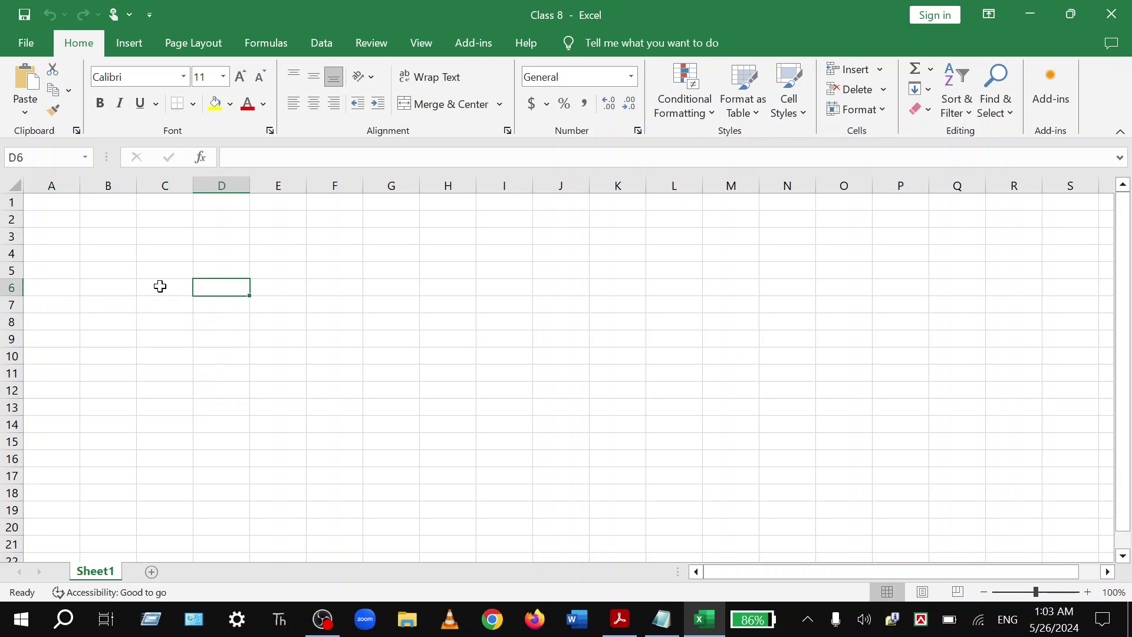
left_click(160, 286)
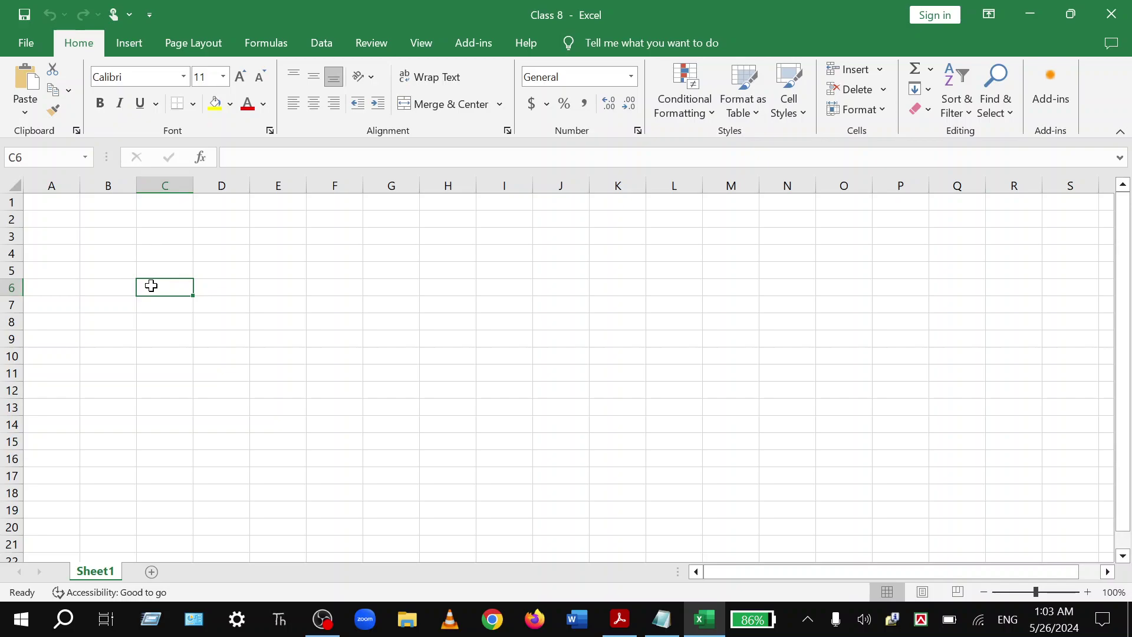
left_click(101, 274)
left_click(167, 279)
left_click(101, 269)
left_click(148, 270)
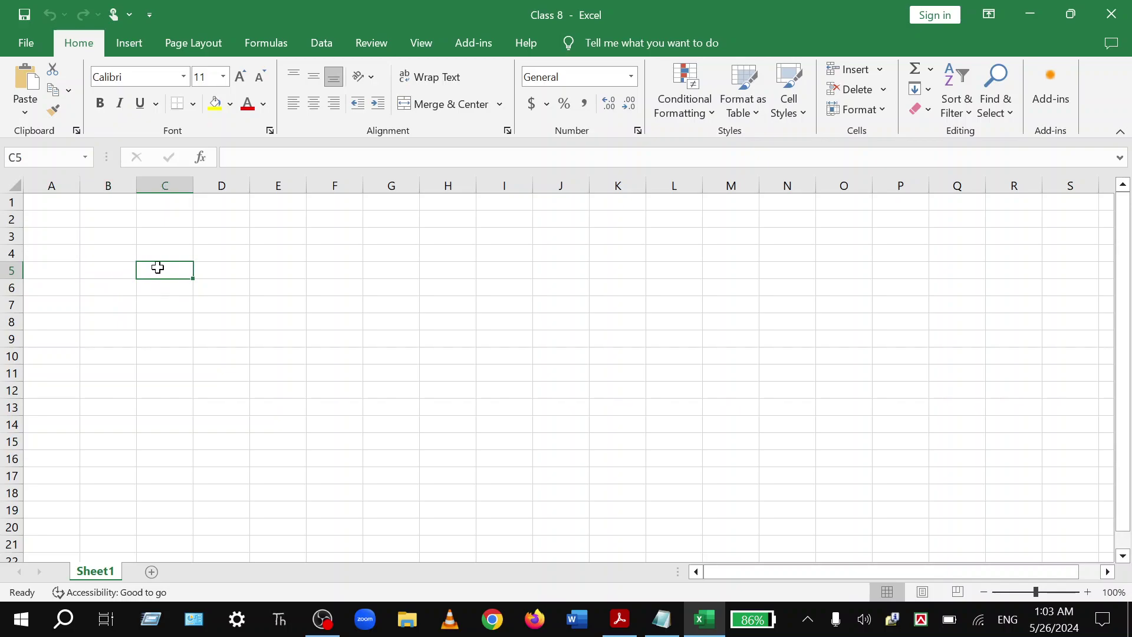
Select the cells C4, B4, B6, C7, D9 and E11 one after another
left_click(157, 254)
left_click(109, 253)
left_click(126, 286)
left_click(174, 300)
left_click(224, 340)
left_click(286, 373)
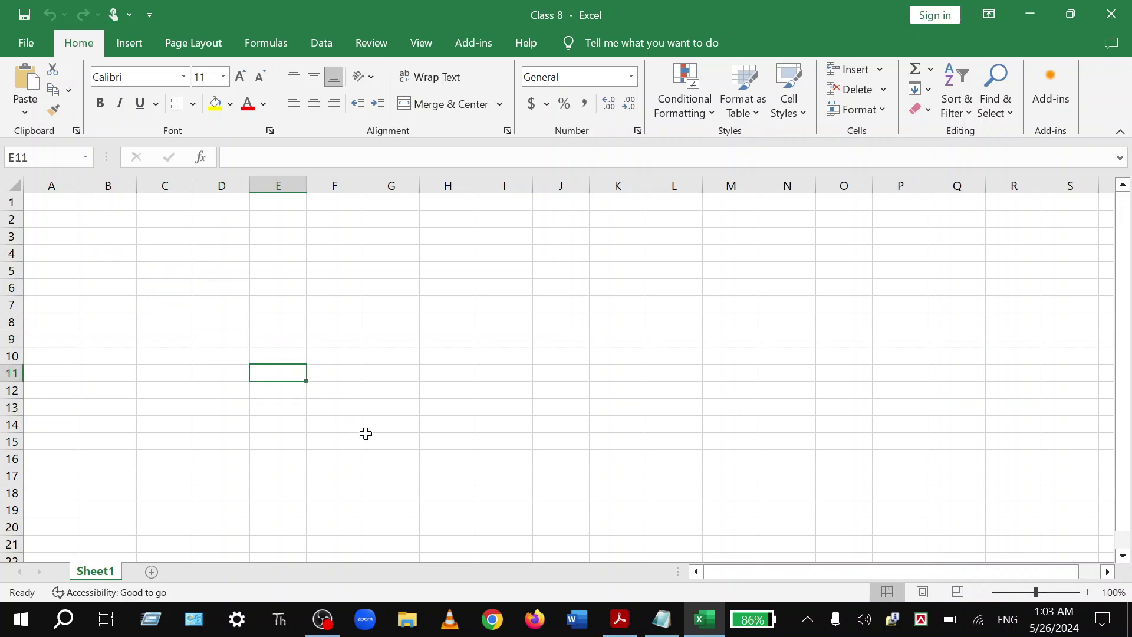
Select C5, B5, C5 again and D7, checking the displayed cell reference for each
left_click(158, 269)
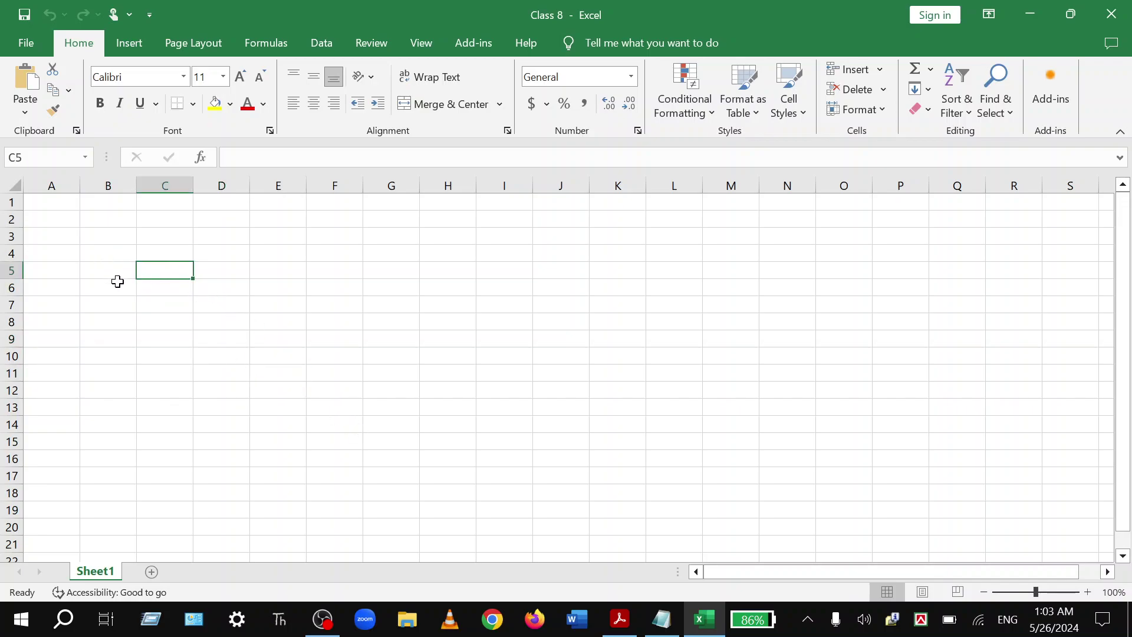
left_click(110, 273)
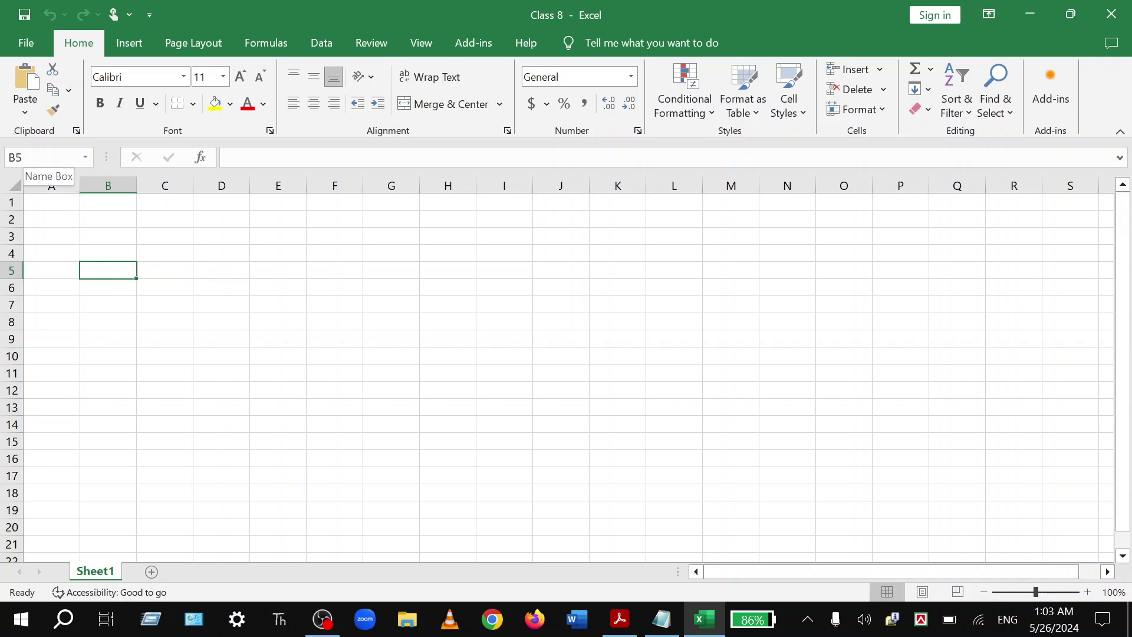
left_click(166, 271)
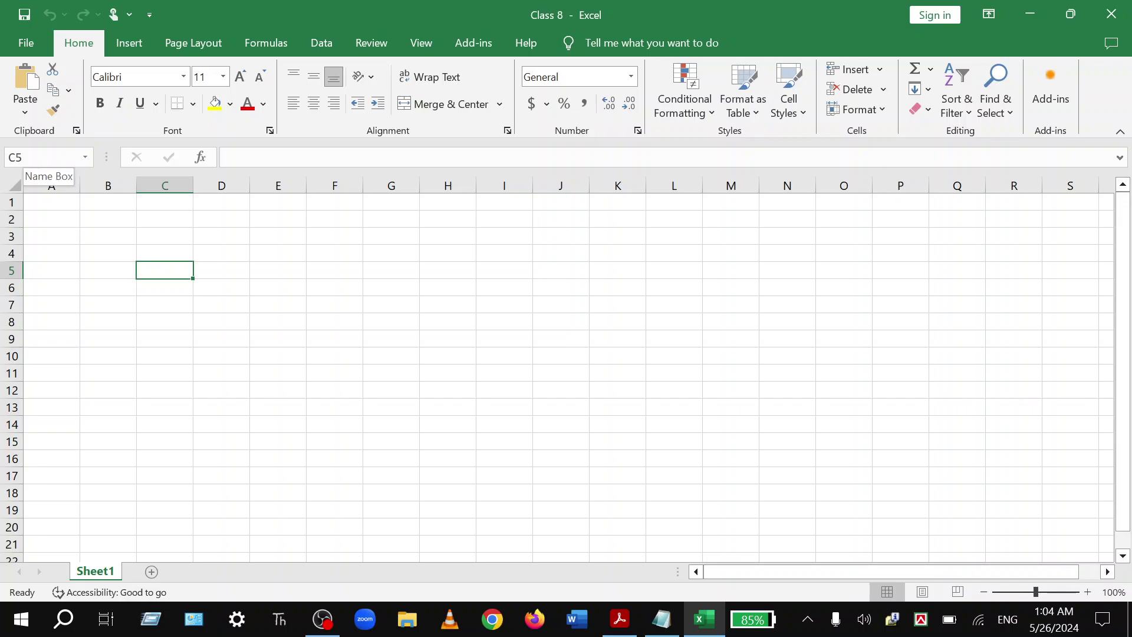
left_click(225, 311)
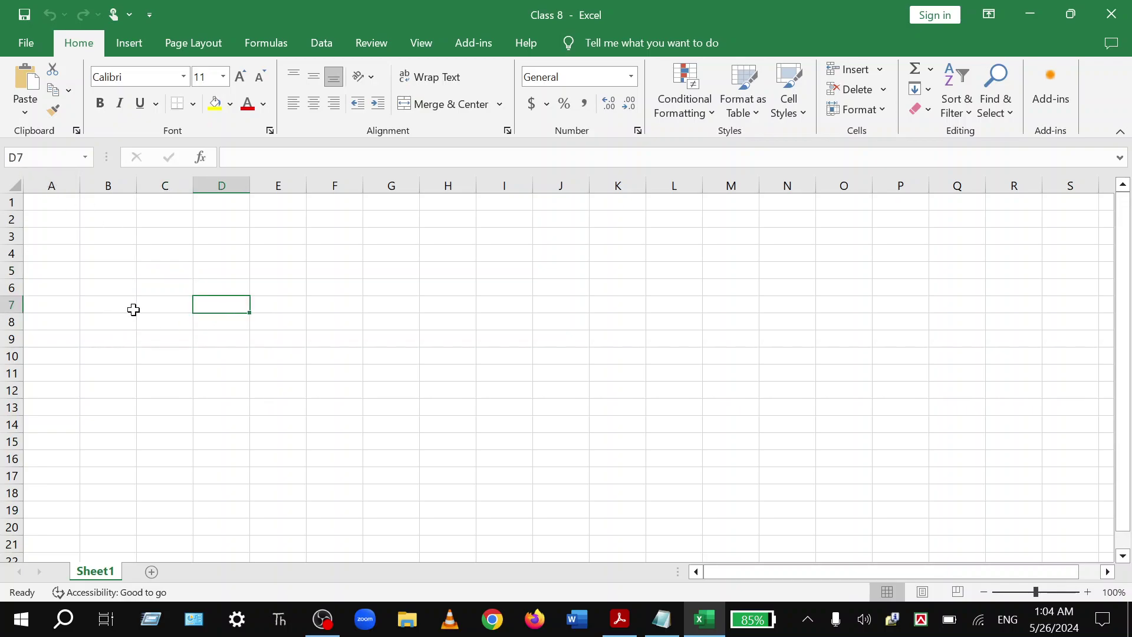
Select the cells B6, B4, B3, C6, C8, D9 and C7 in turn, ending on B6
left_click(112, 288)
left_click(105, 253)
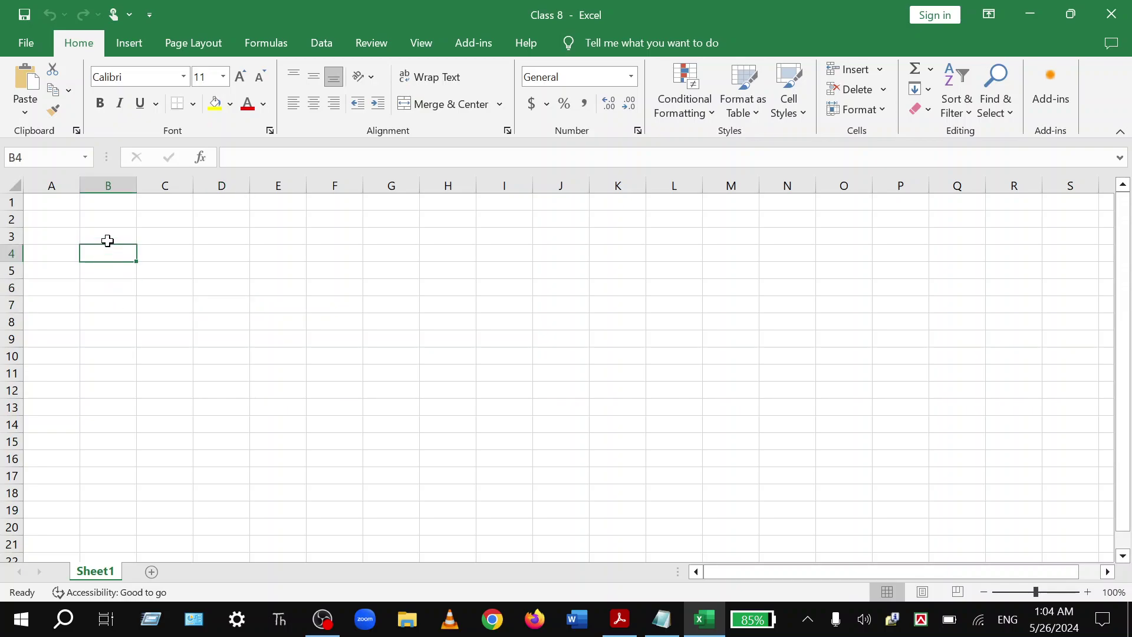
left_click(107, 237)
left_click(156, 285)
left_click(172, 324)
left_click(206, 342)
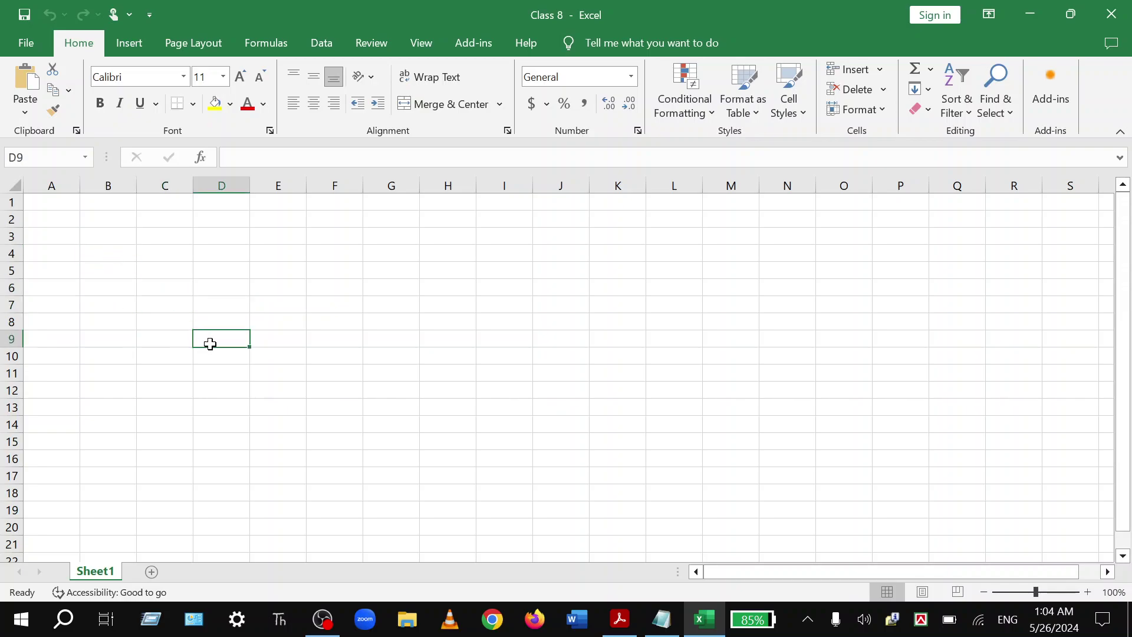
left_click(154, 305)
left_click(115, 286)
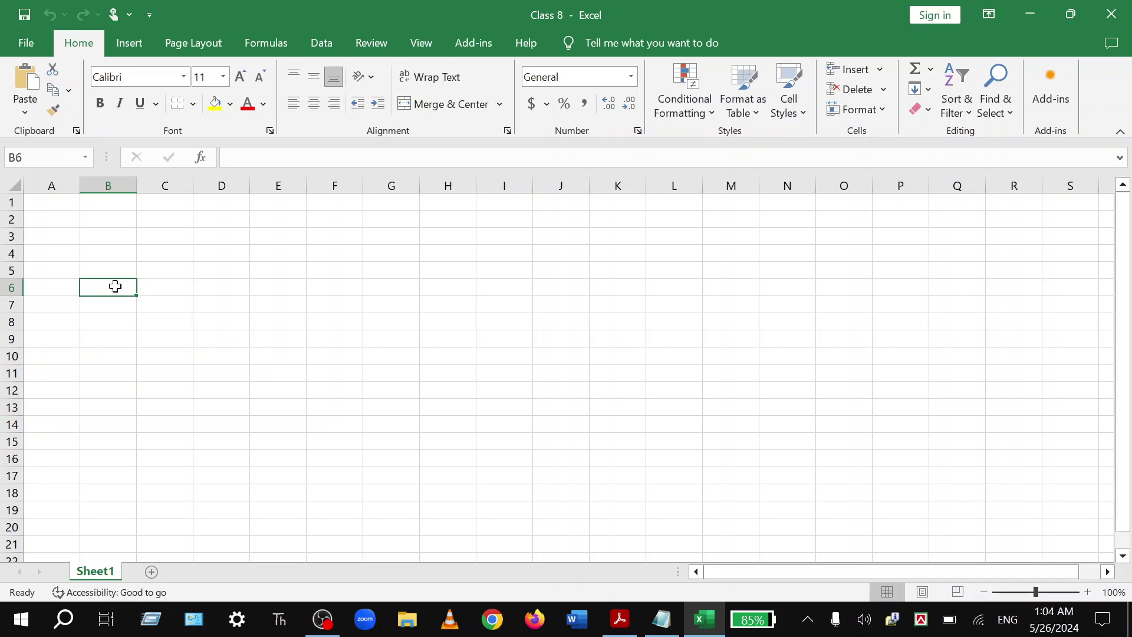
Jump directly to cell C8 by entering its cell reference
left_click(30, 158)
type("c8")
key("Return")
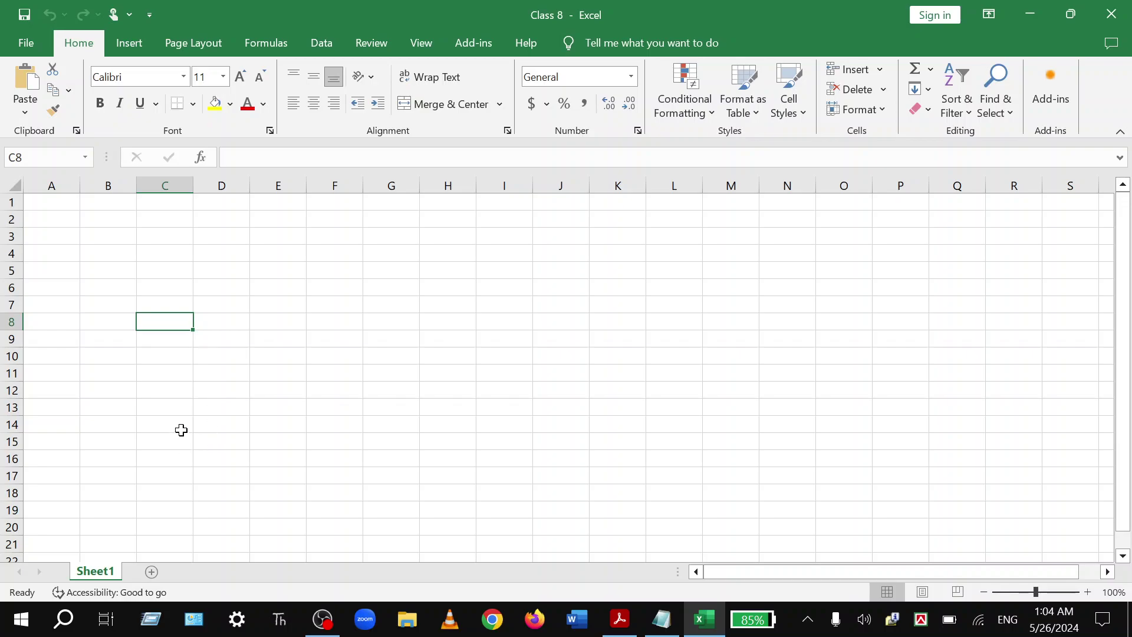
Add five new blank worksheets, Sheet2 through Sheet6, after Sheet1
left_click(148, 572)
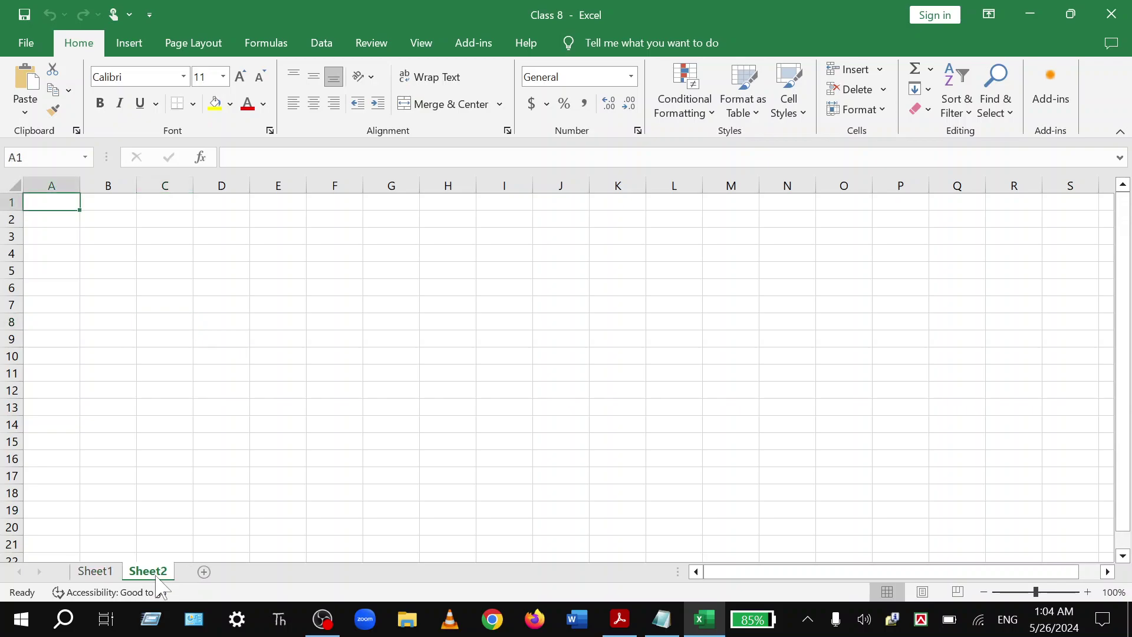
left_click(204, 572)
left_click(254, 572)
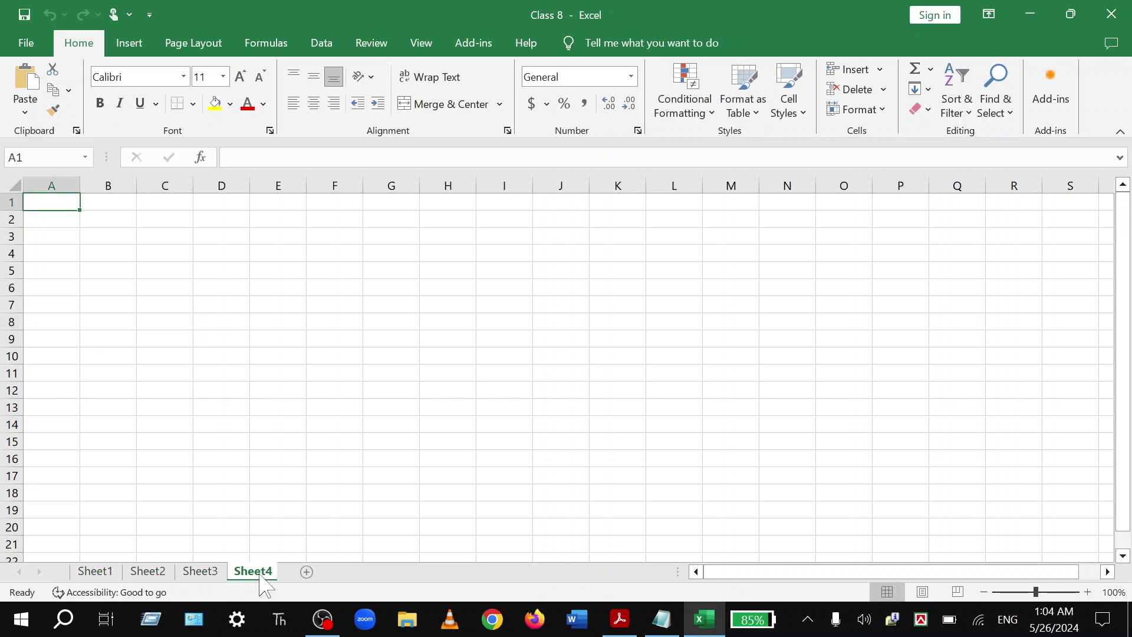
left_click(306, 571)
left_click(378, 571)
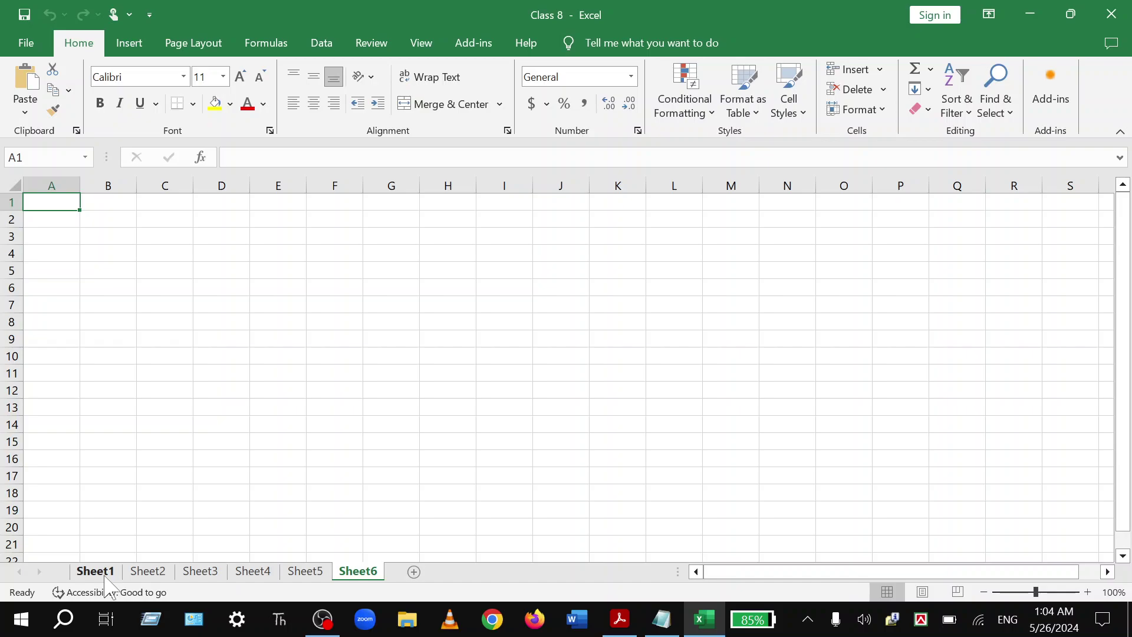
Switch through Sheet2, Sheet3, Sheet4 and Sheet5 in turn, ending on Sheet1
left_click(145, 573)
left_click(199, 573)
left_click(251, 574)
left_click(305, 571)
left_click(94, 572)
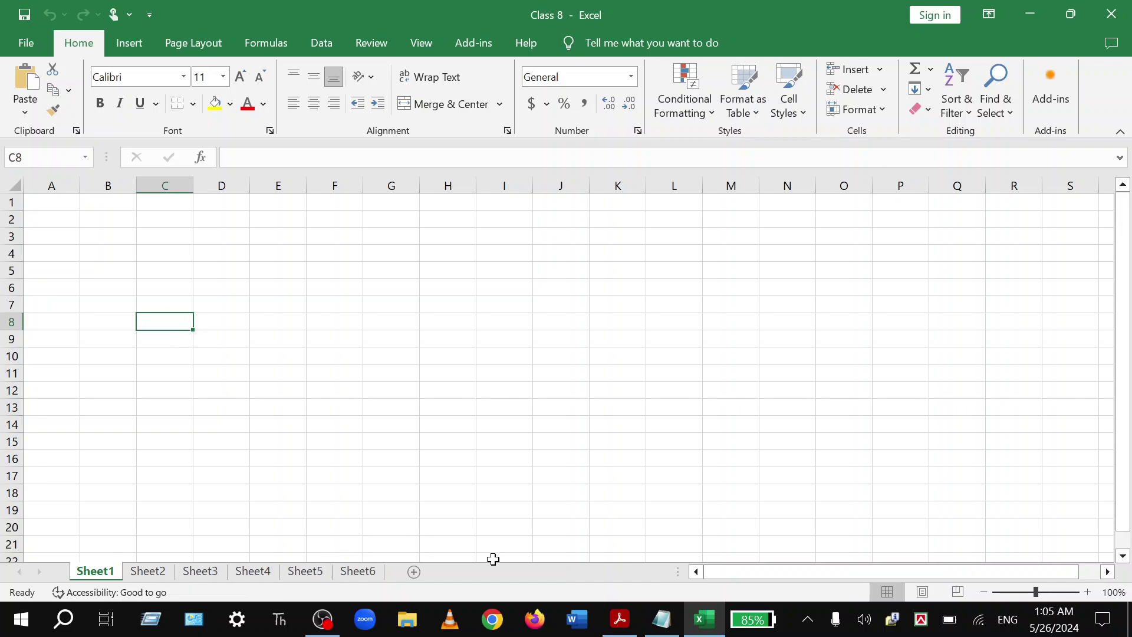
Scroll Sheet1 horizontally and vertically to demonstrate both scroll bars
left_click_drag(811, 572, 786, 573)
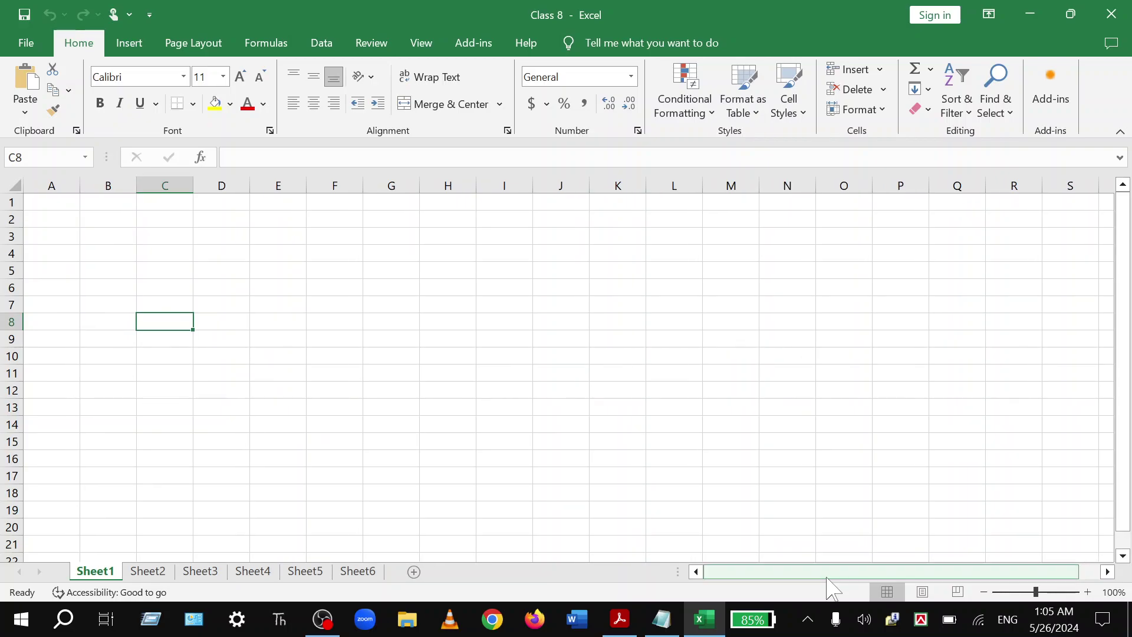
left_click_drag(1123, 424, 1123, 396)
scroll(905, 410, "down", 20)
left_click_drag(1124, 521, 1122, 207)
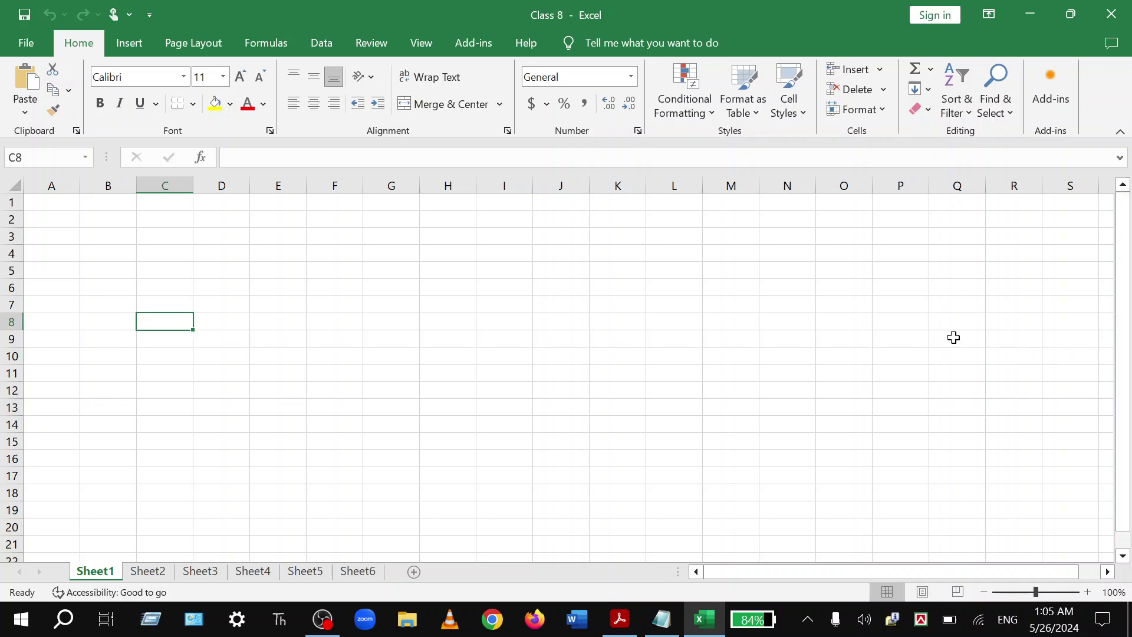
scroll(1043, 571, "right", 1)
left_click_drag(1129, 500, 1127, 512)
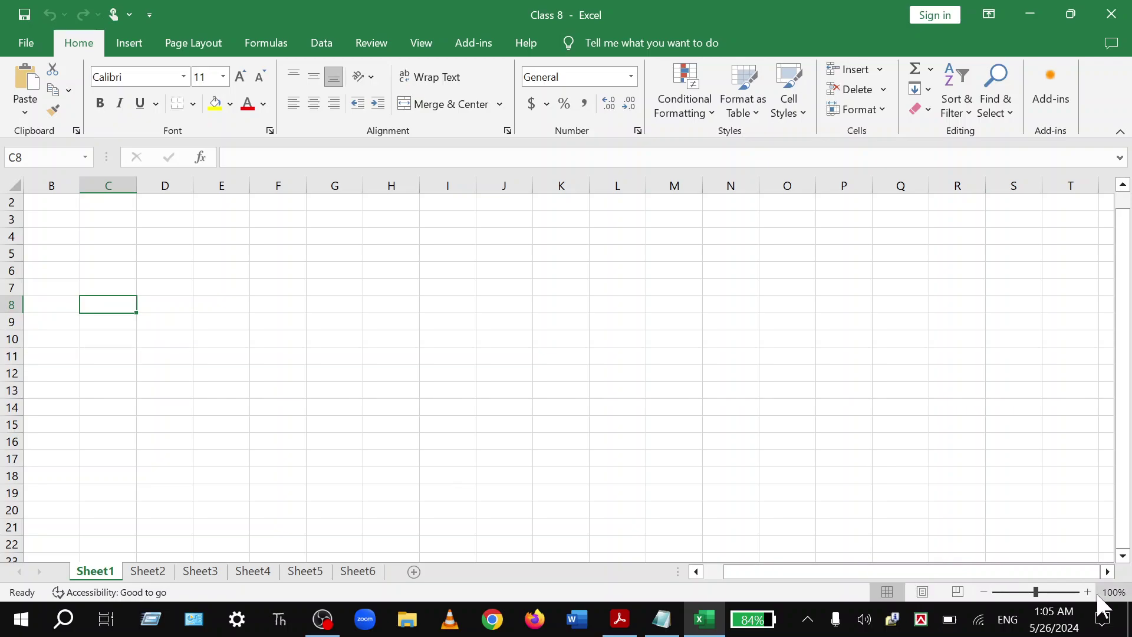
Zoom the worksheet out to 60% and back in to 110%
left_click(990, 594)
left_click(990, 594)
left_click(989, 595)
left_click(988, 595)
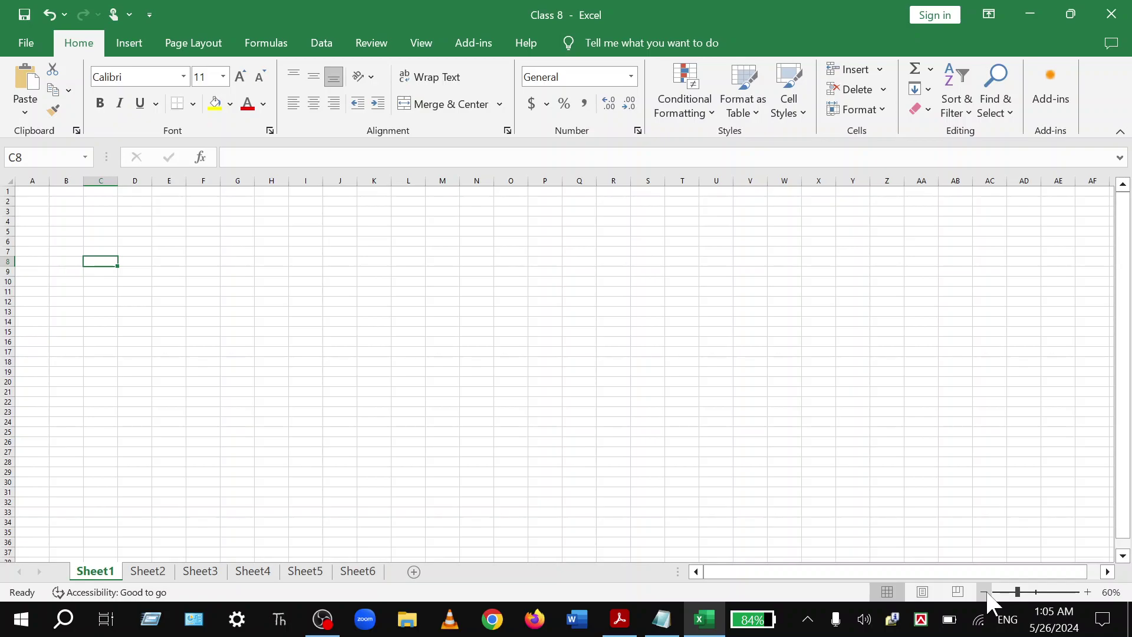
left_click(1086, 592)
left_click(1086, 592)
left_click(1086, 592)
left_click(1086, 592)
left_click(1087, 592)
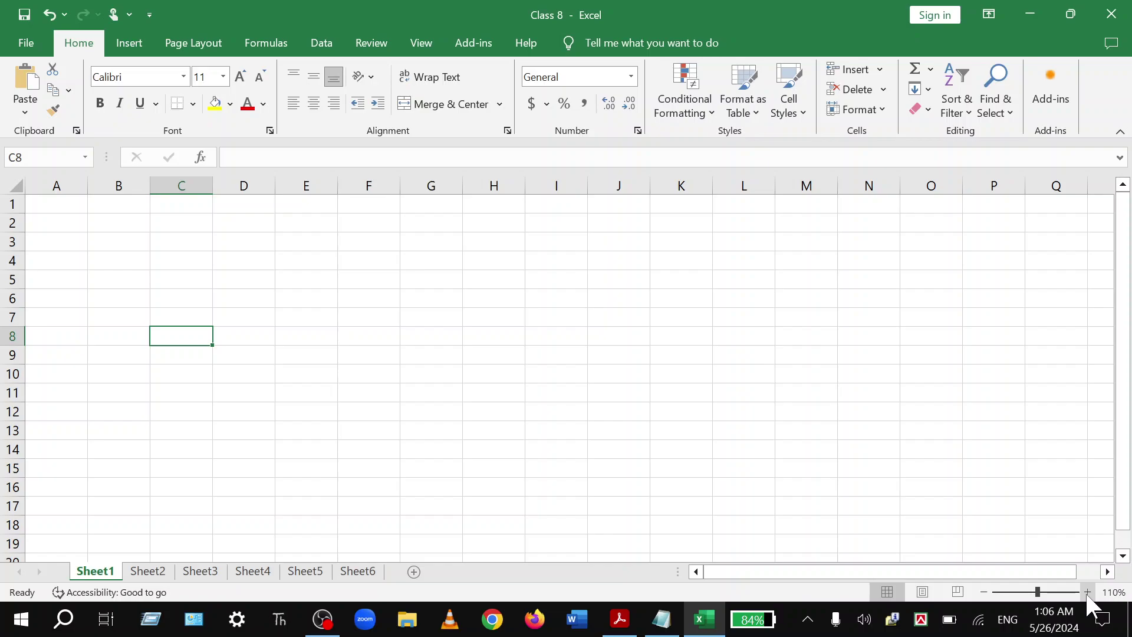
Zoom the worksheet out to 80%, in to 110% again, and settle on 100%
left_click(985, 591)
left_click(984, 591)
left_click(984, 592)
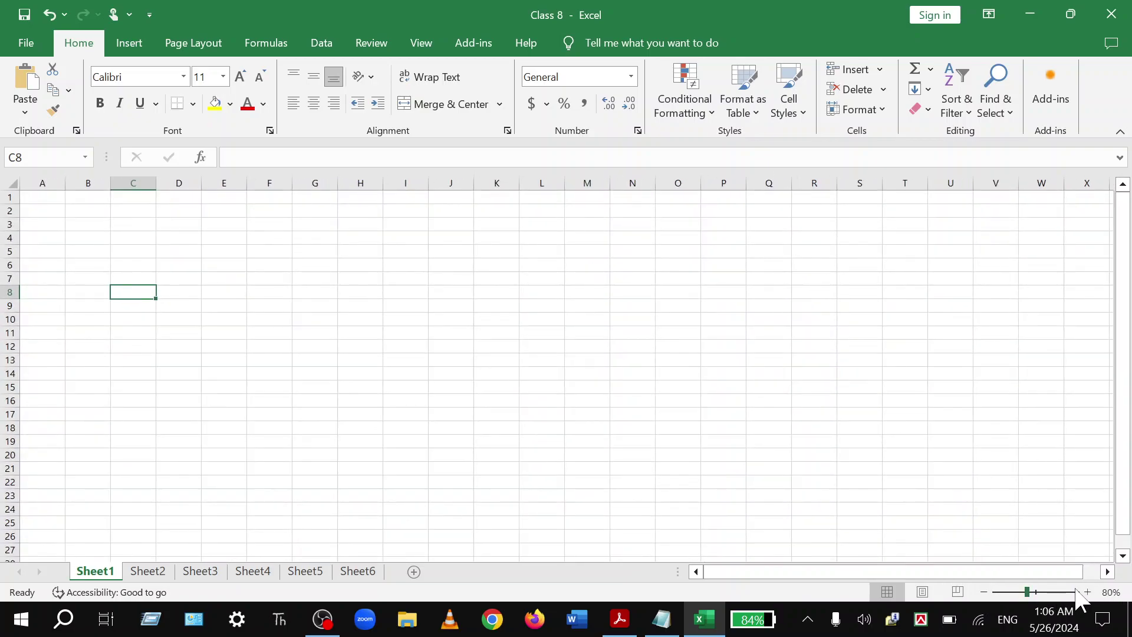
left_click(1087, 591)
left_click(1088, 591)
left_click(1087, 591)
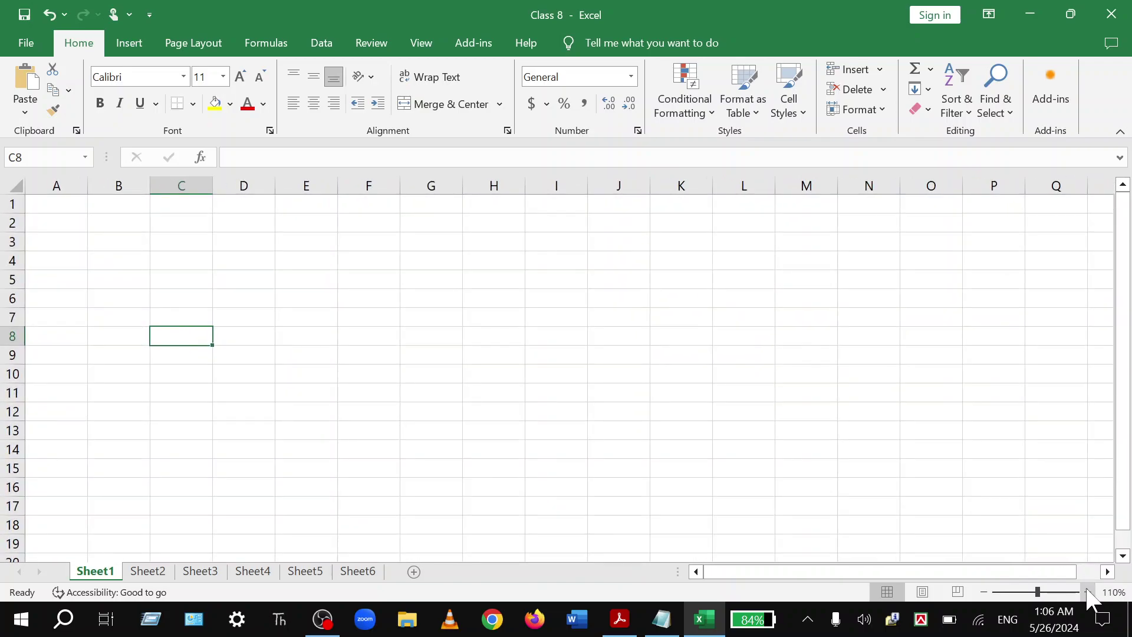
left_click(984, 591)
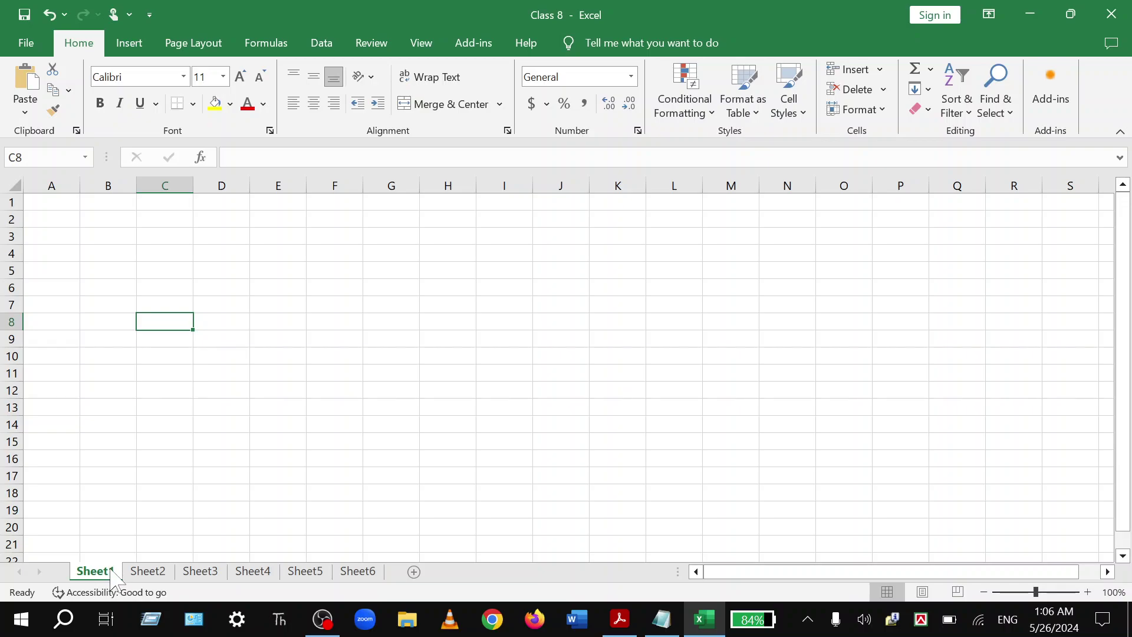
Enter 1 in cell C8 of Sheet1, 2 in C8 of Sheet2, and 3 in C8 of Sheet3
type("sh")
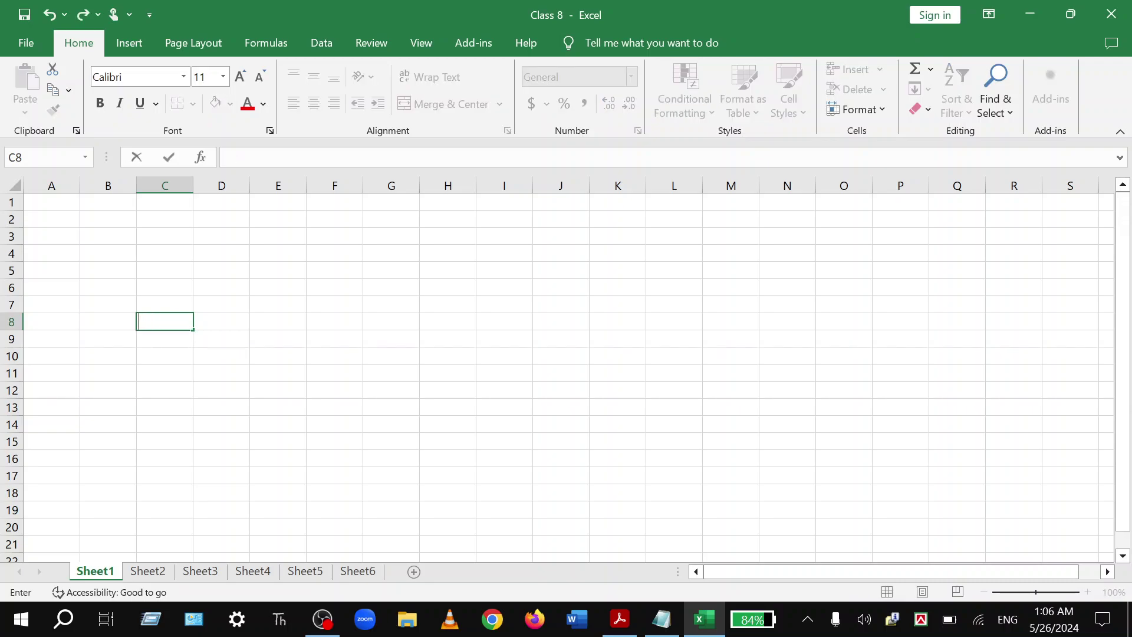
left_click(147, 570)
left_click(188, 317)
type("2")
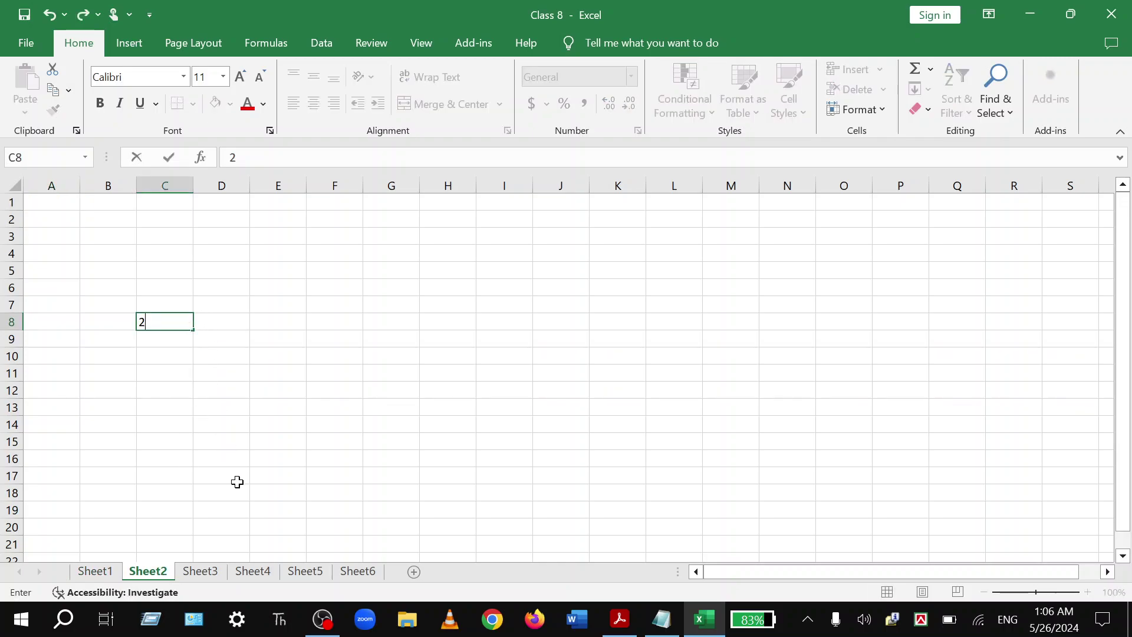
left_click(200, 571)
left_click(160, 321)
type("2")
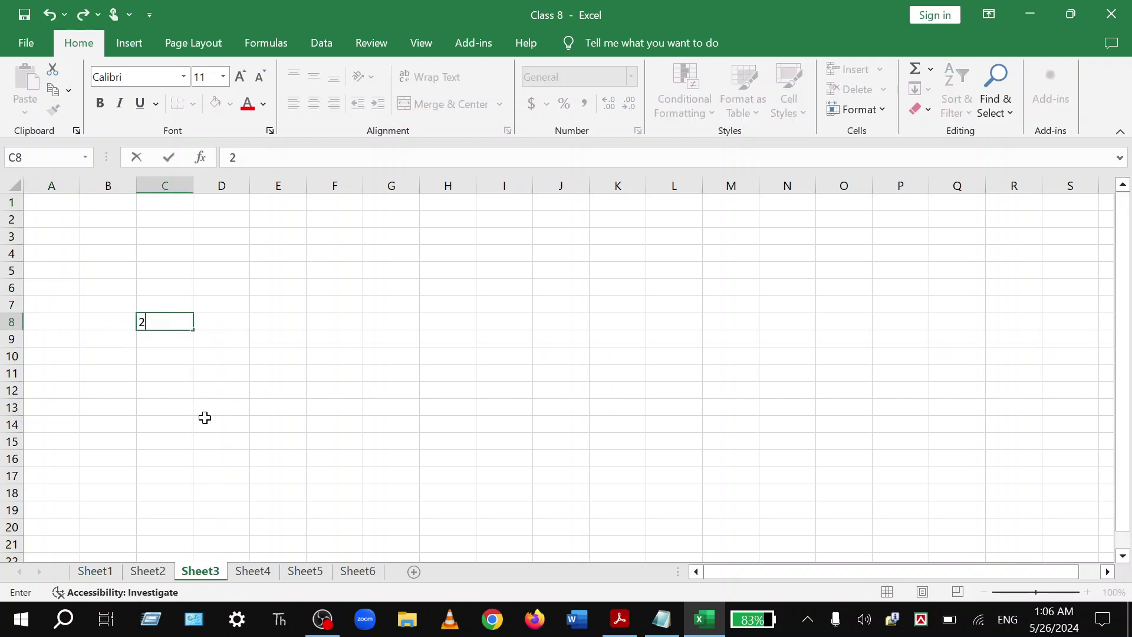
Switch back and forth through Sheet1 to Sheet6 to compare the filled worksheets with the blank ones
left_click(147, 570)
left_click(103, 572)
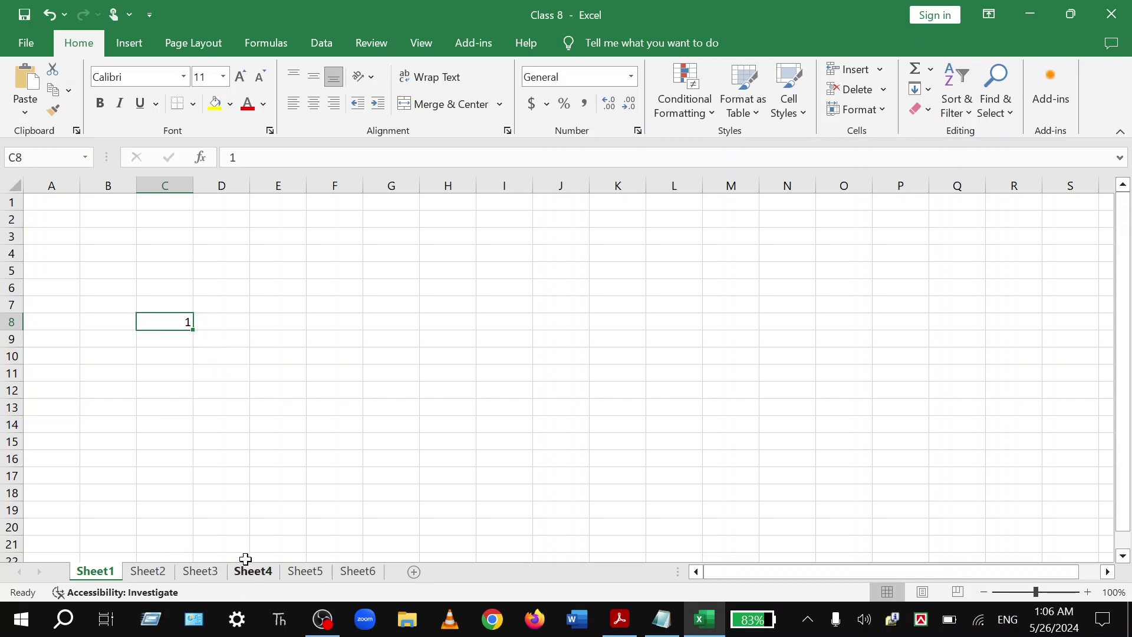
left_click(255, 570)
left_click(306, 572)
left_click(352, 571)
left_click(305, 570)
left_click(253, 570)
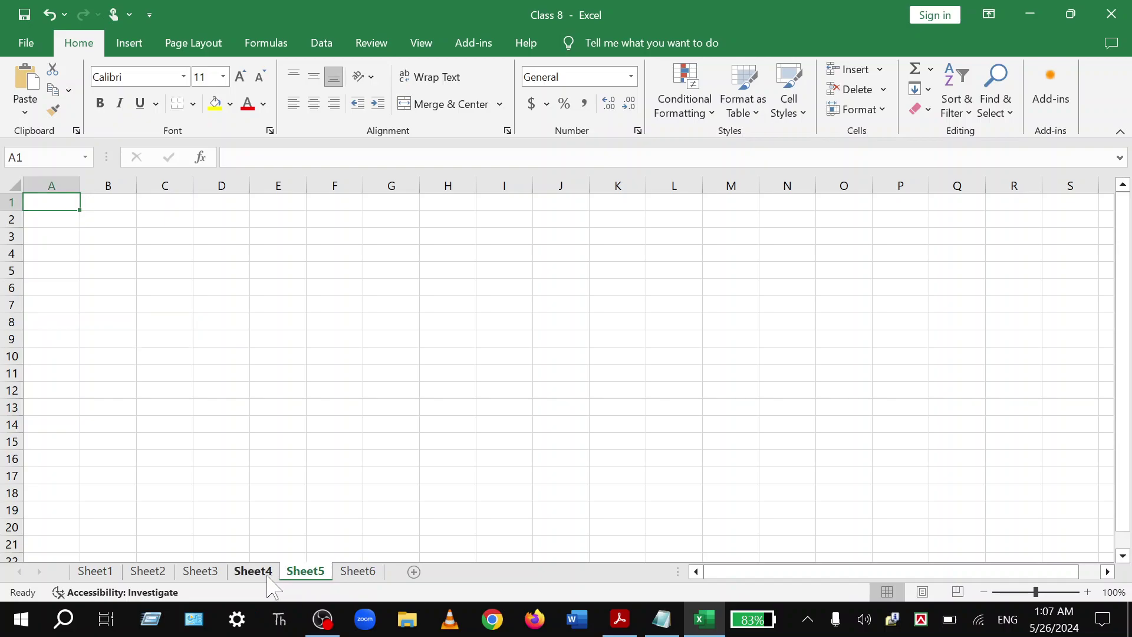
left_click(200, 570)
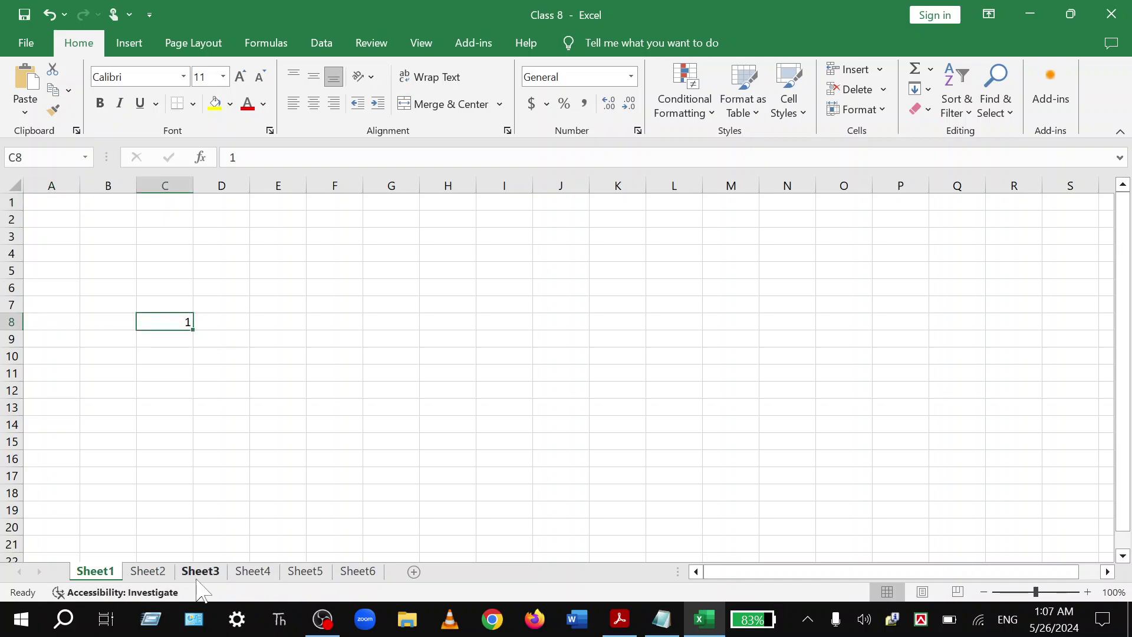
key("ctrl+Page_Up")
key("ctrl+Page_Up")
left_click(148, 570)
Insert a new blank worksheet directly after Sheet3
left_click(194, 573)
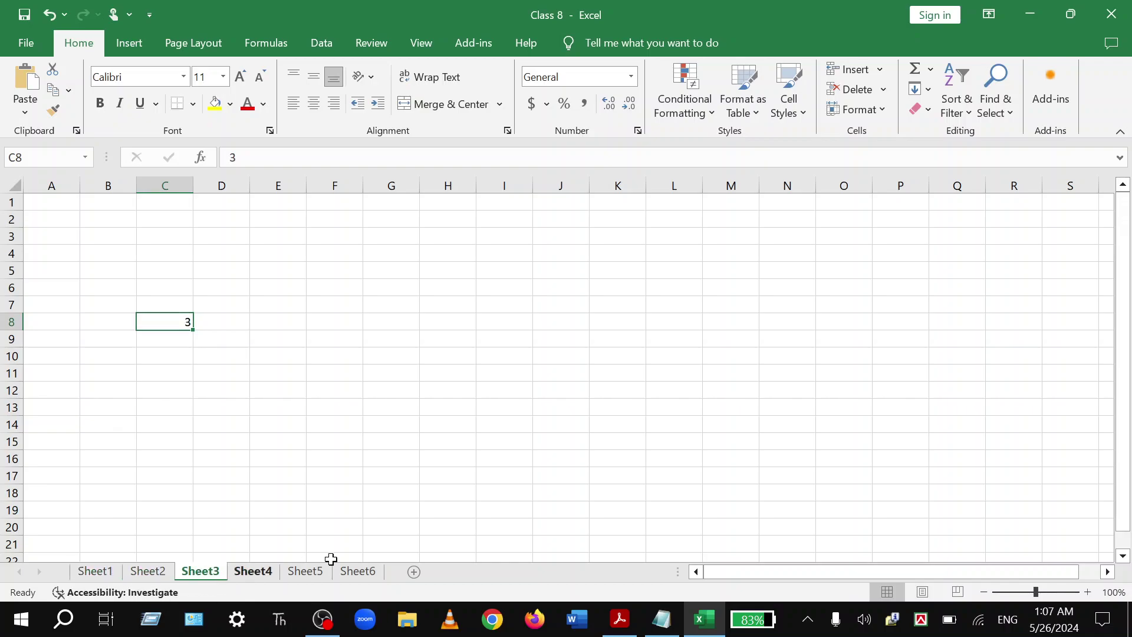
left_click(413, 572)
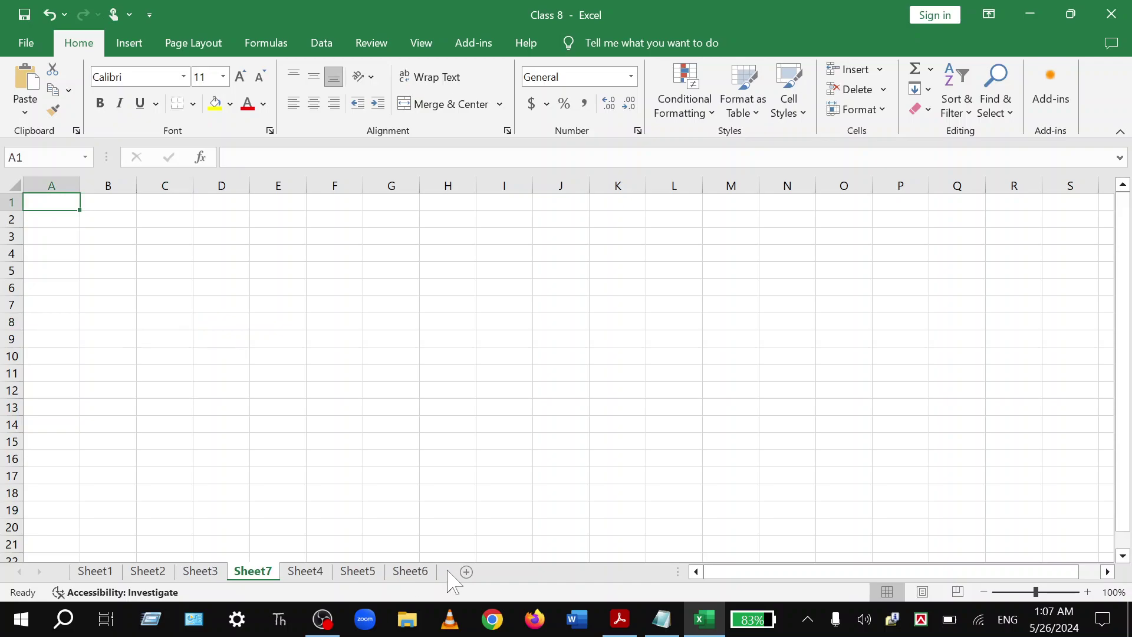
Delete the blank worksheets Sheet5, Sheet6, Sheet4 and Sheet7
right_click(354, 572)
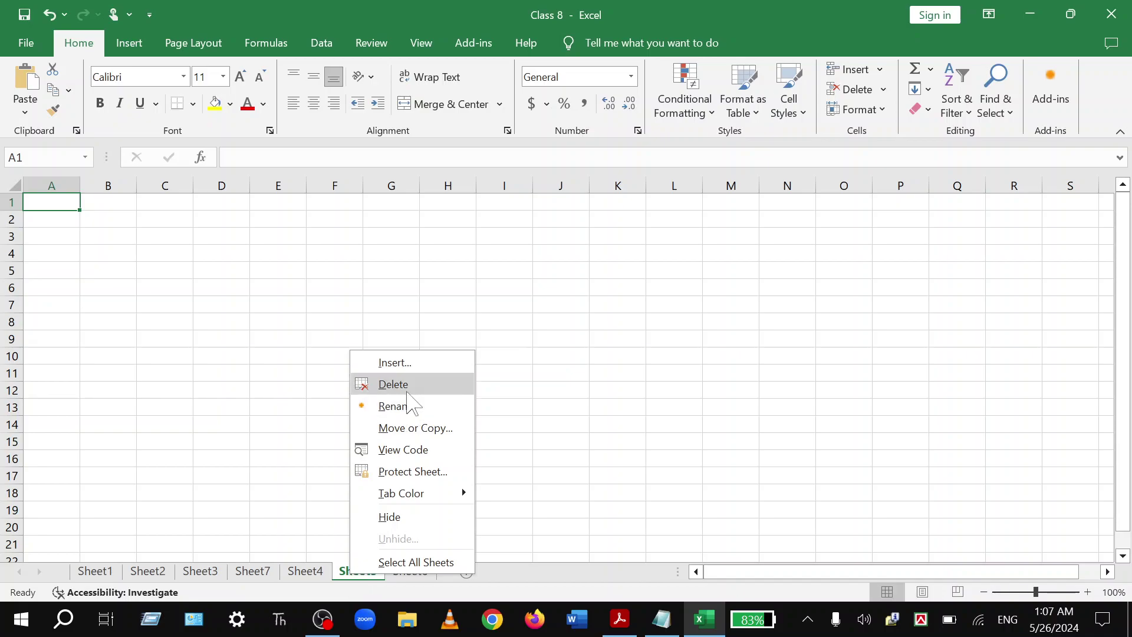
left_click(405, 388)
right_click(356, 572)
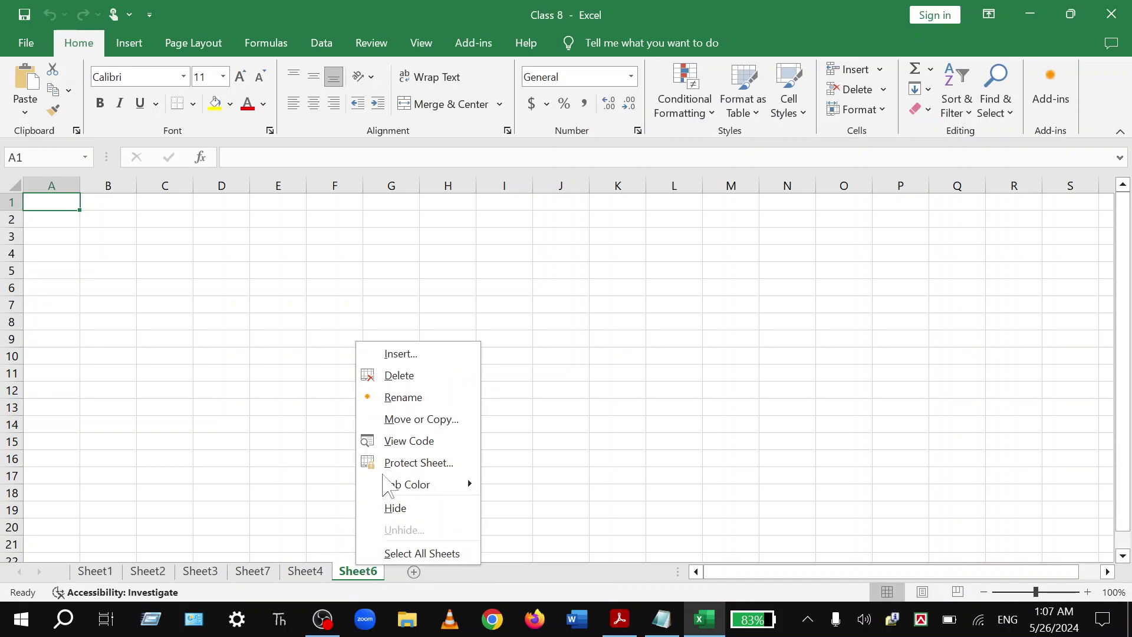
left_click(404, 375)
right_click(302, 570)
left_click(346, 382)
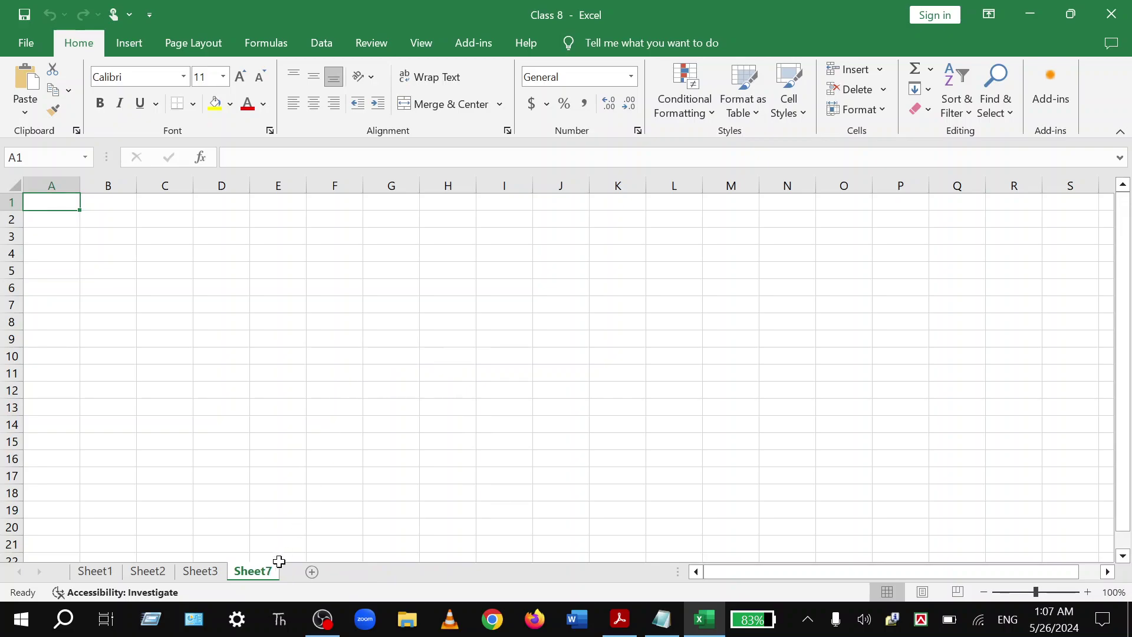
right_click(260, 572)
left_click(345, 371)
Delete Sheet3 and Sheet2 together with their data, approving the permanent deletion of each
right_click(214, 572)
left_click(262, 385)
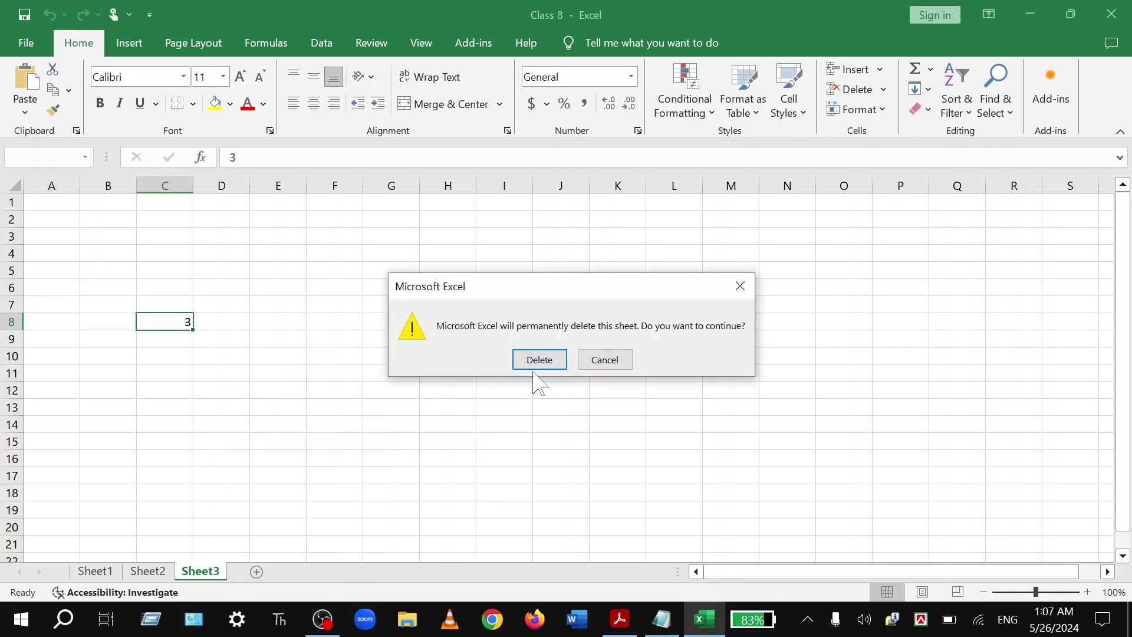
left_click(540, 360)
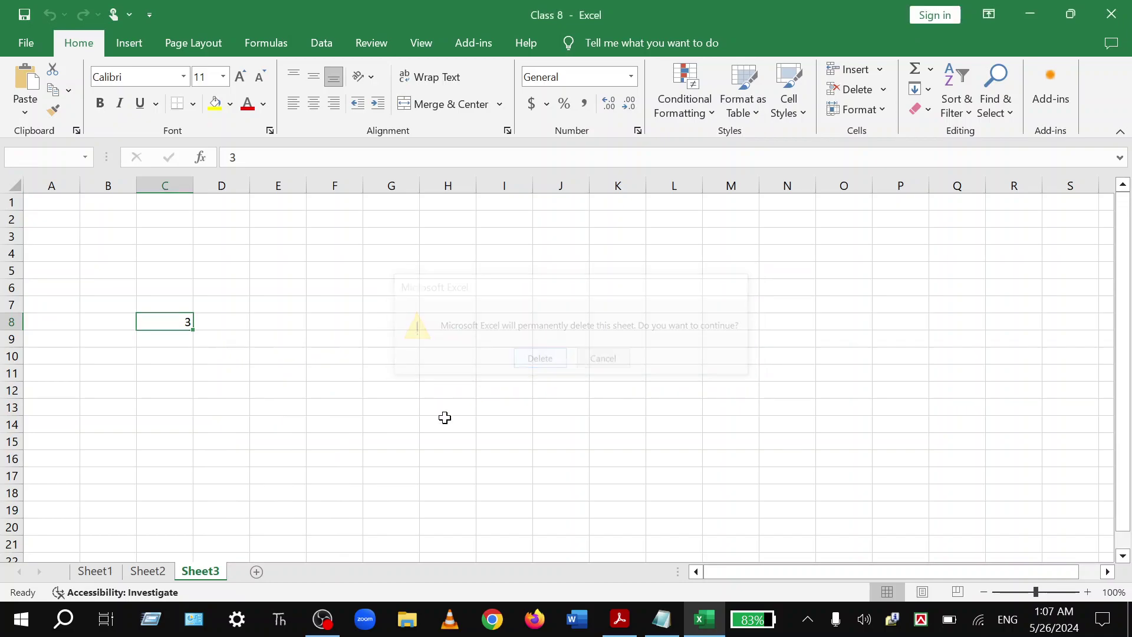
right_click(170, 572)
left_click(262, 374)
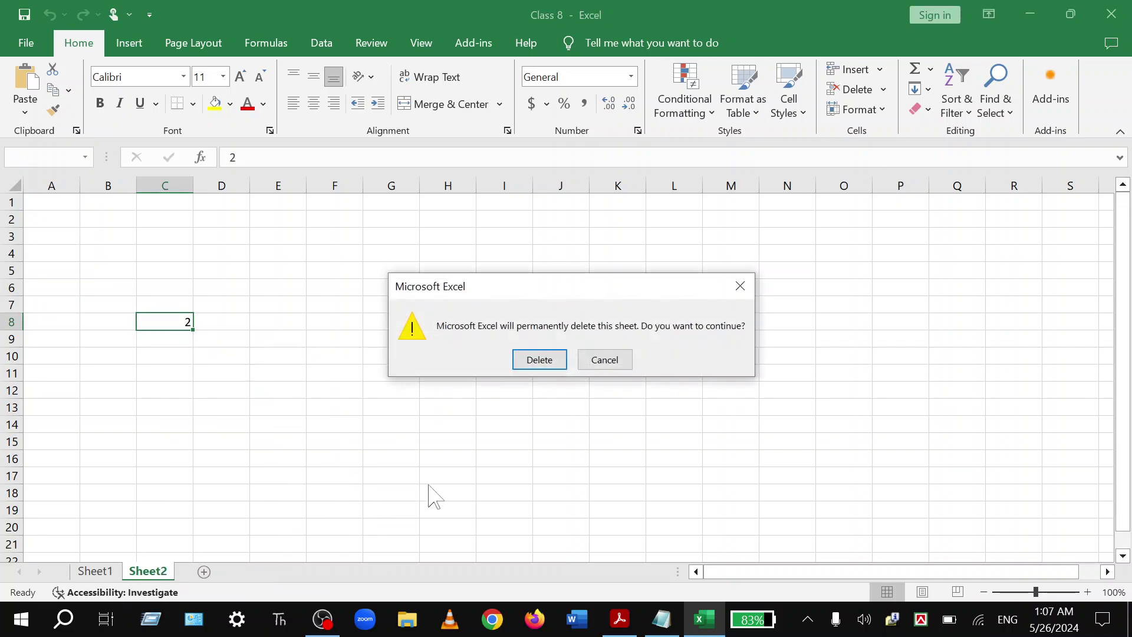
left_click(526, 364)
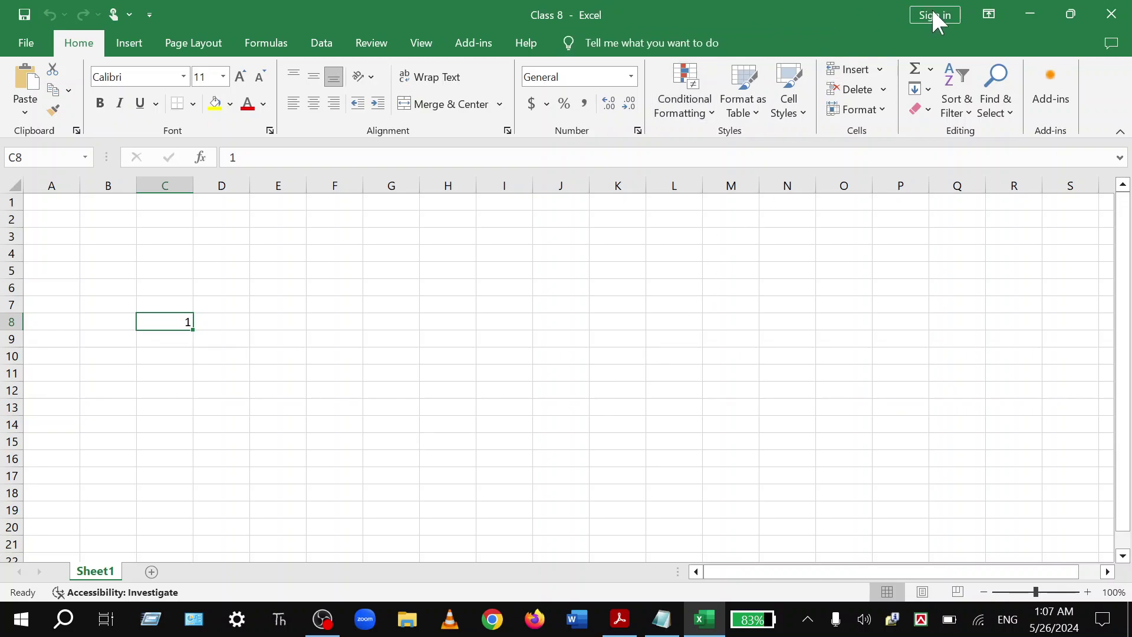
Restore the workbook window to its smaller size, move it slightly on the desktop, and maximize it again
left_click(1068, 21)
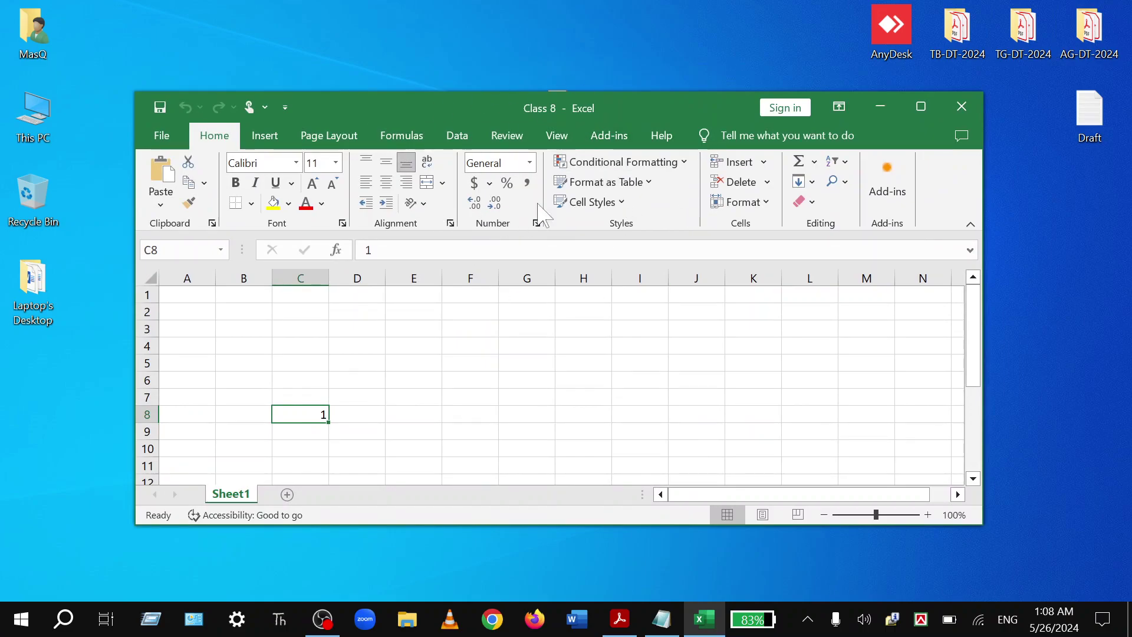
left_click_drag(628, 101, 651, 91)
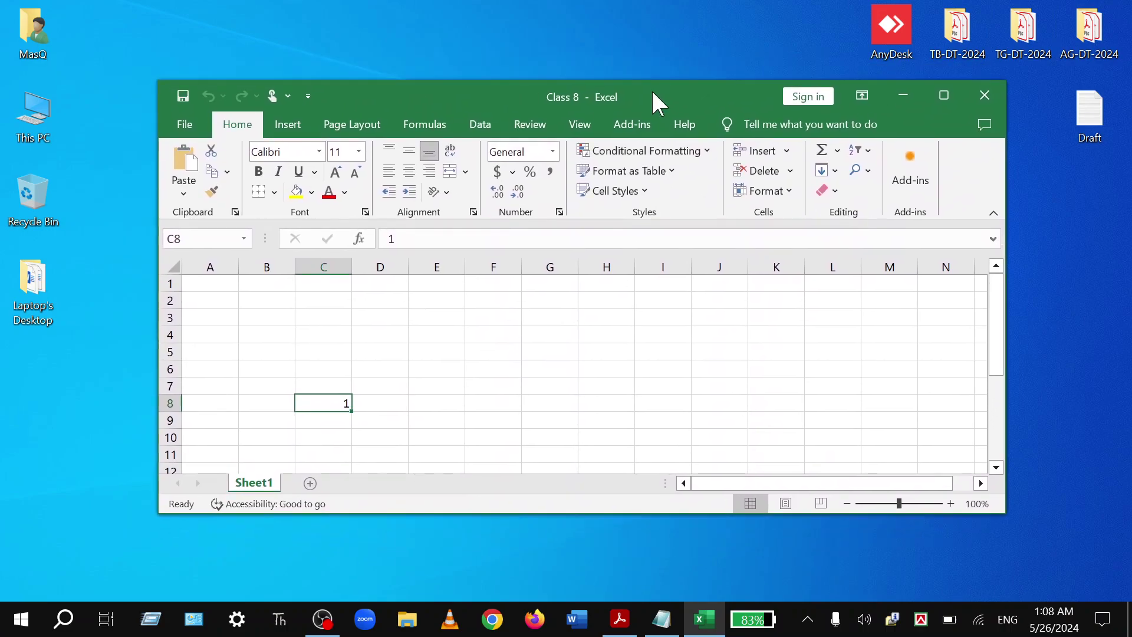
left_click(945, 99)
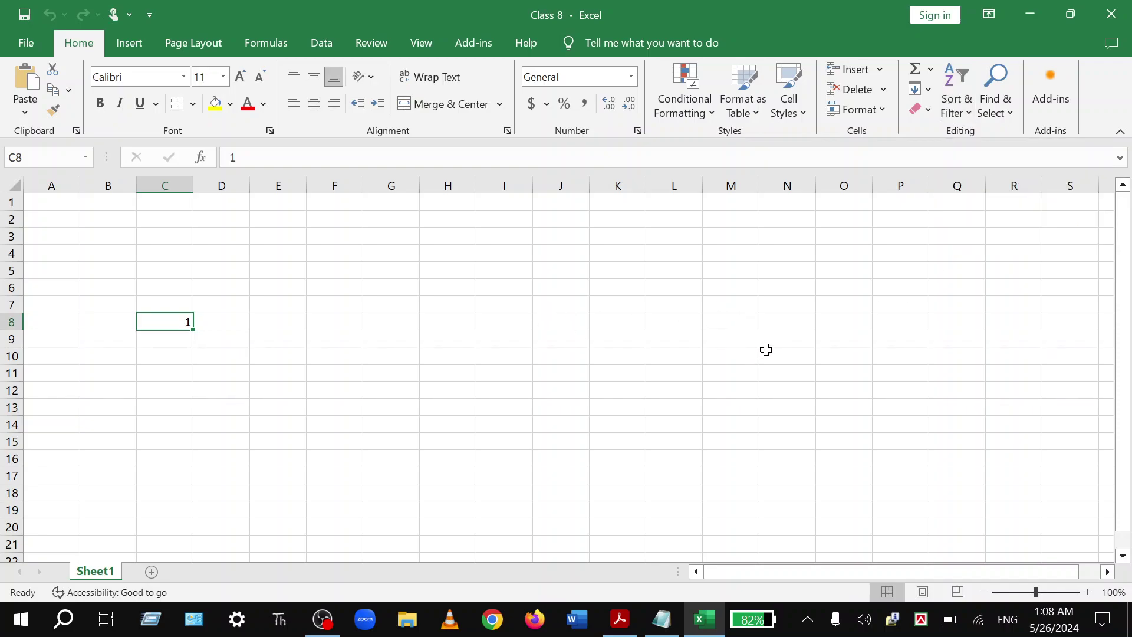
Minimize the Class 8 workbook window to the desktop and bring it back up
left_click(1036, 23)
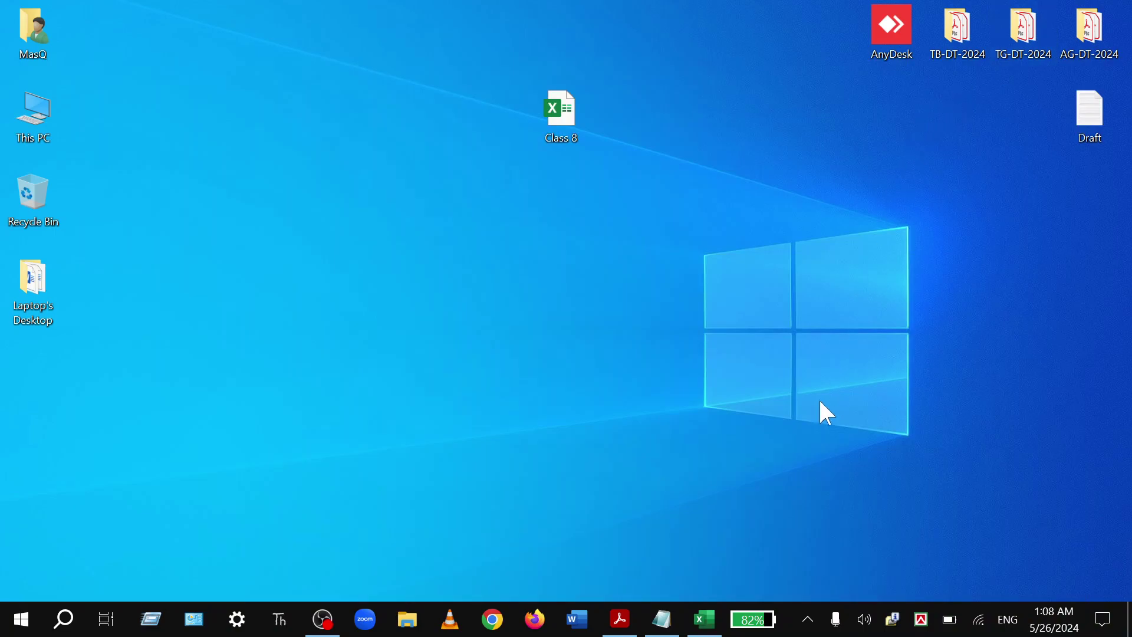
mouse_move(703, 619)
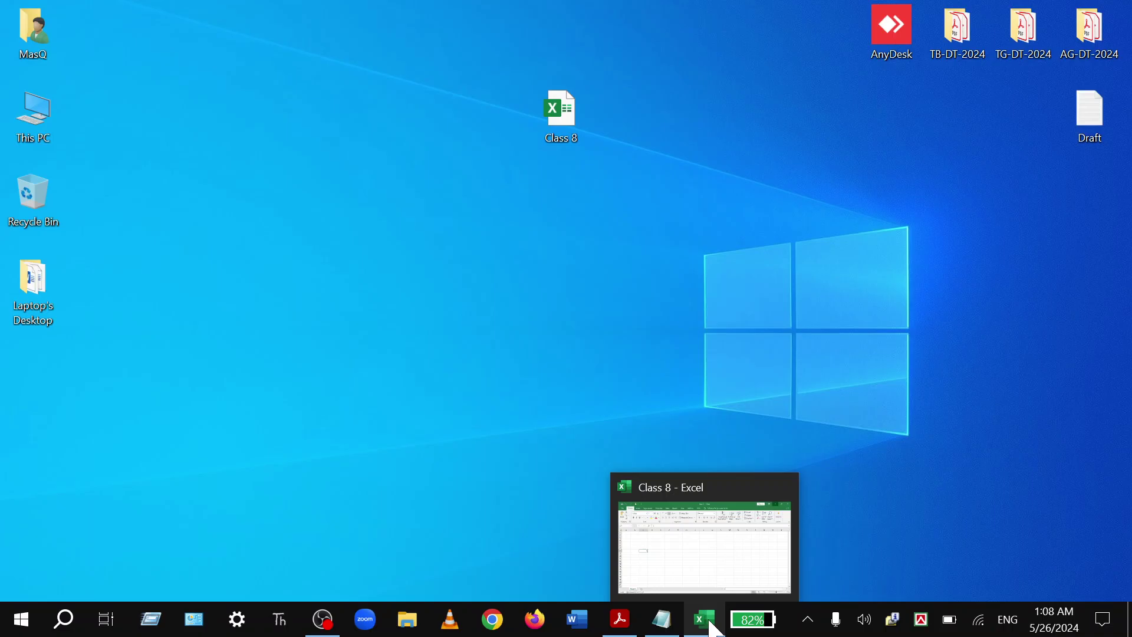
left_click(713, 627)
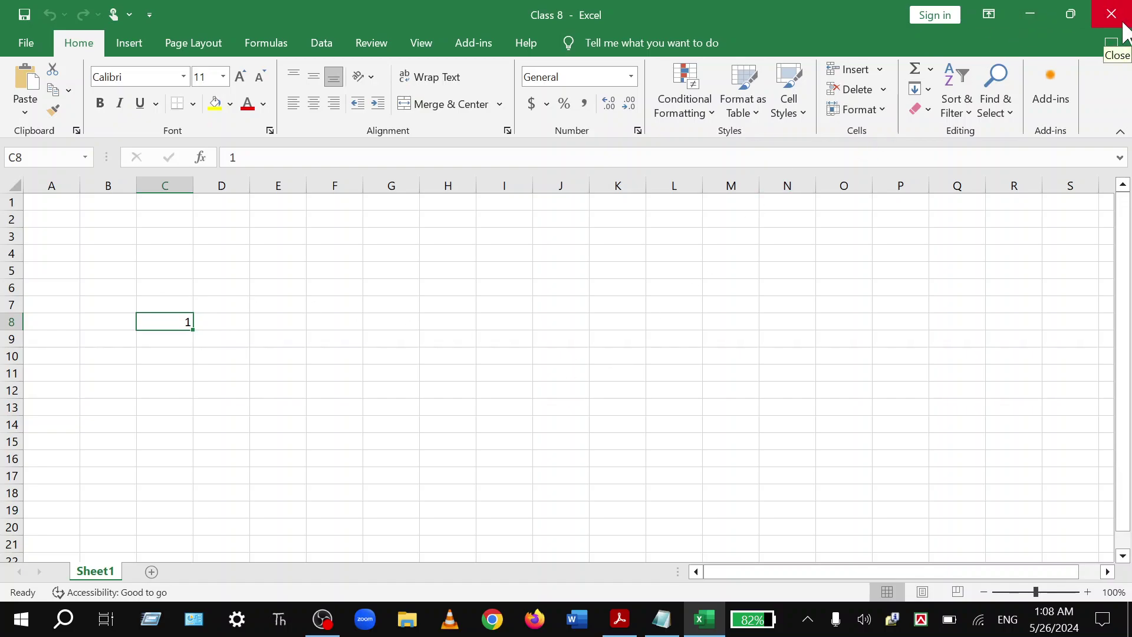
Close the Class 8 workbook and save its changes
left_click(1111, 14)
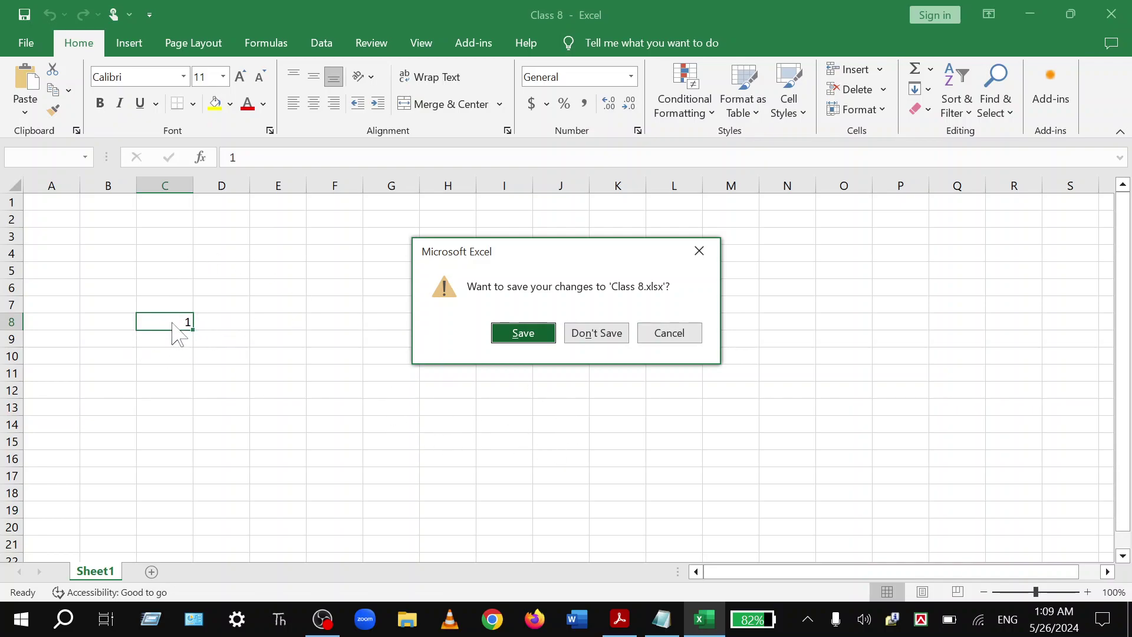
mouse_move(536, 257)
left_mouse_down()
mouse_move(535, 272)
mouse_move(530, 254)
left_mouse_up()
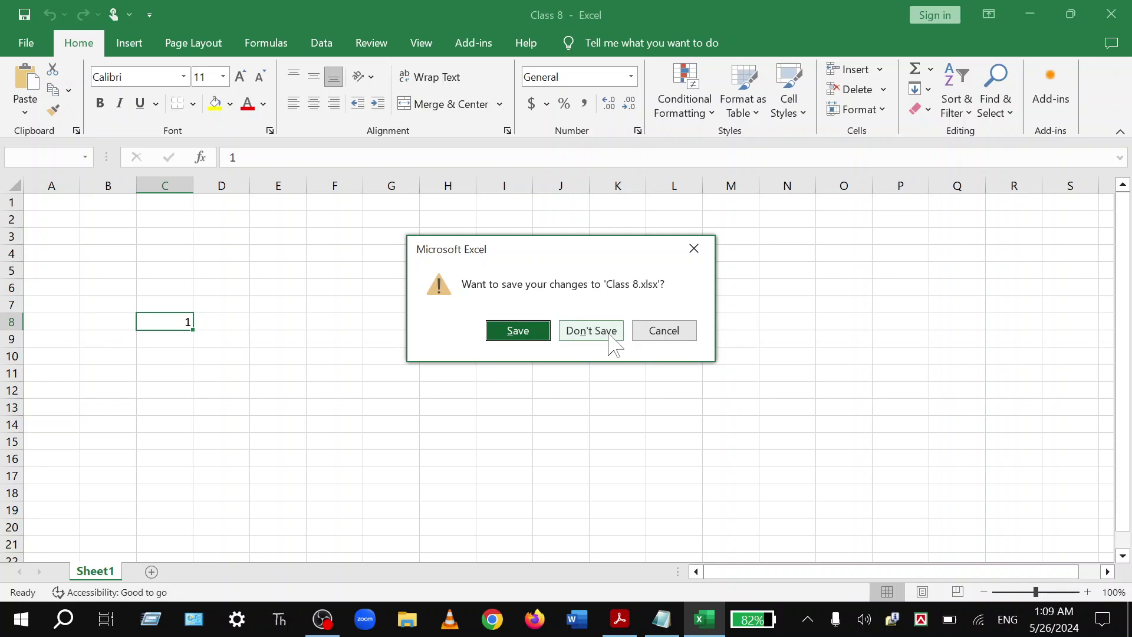
left_click(519, 331)
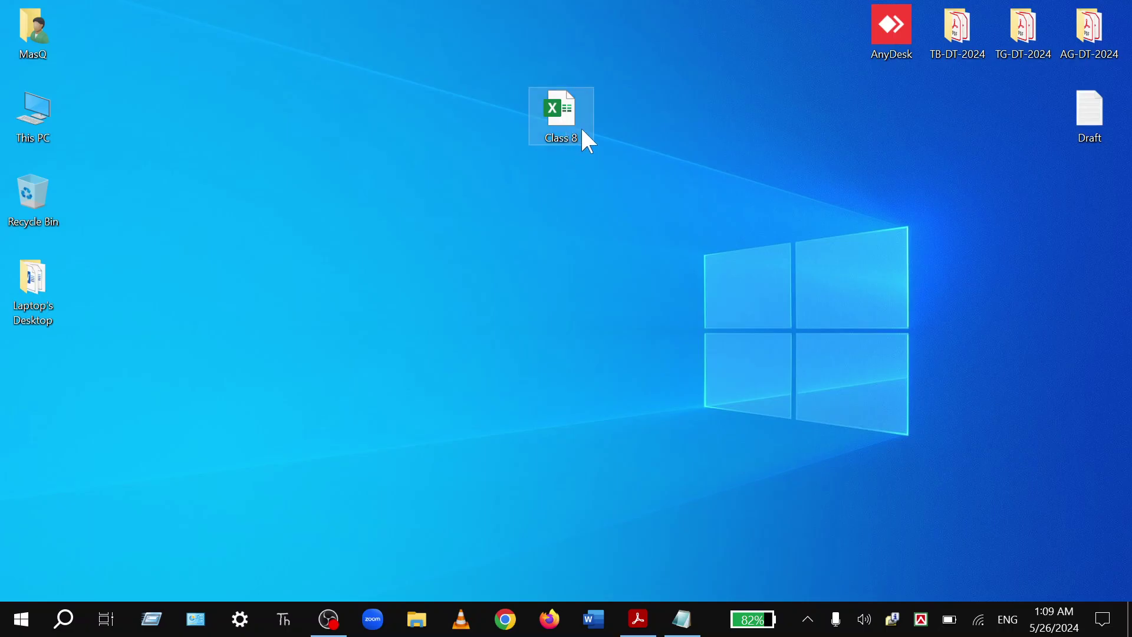
Reopen the Class 8 workbook from the desktop, dismiss the license notice and select cell D8
double_click(554, 107)
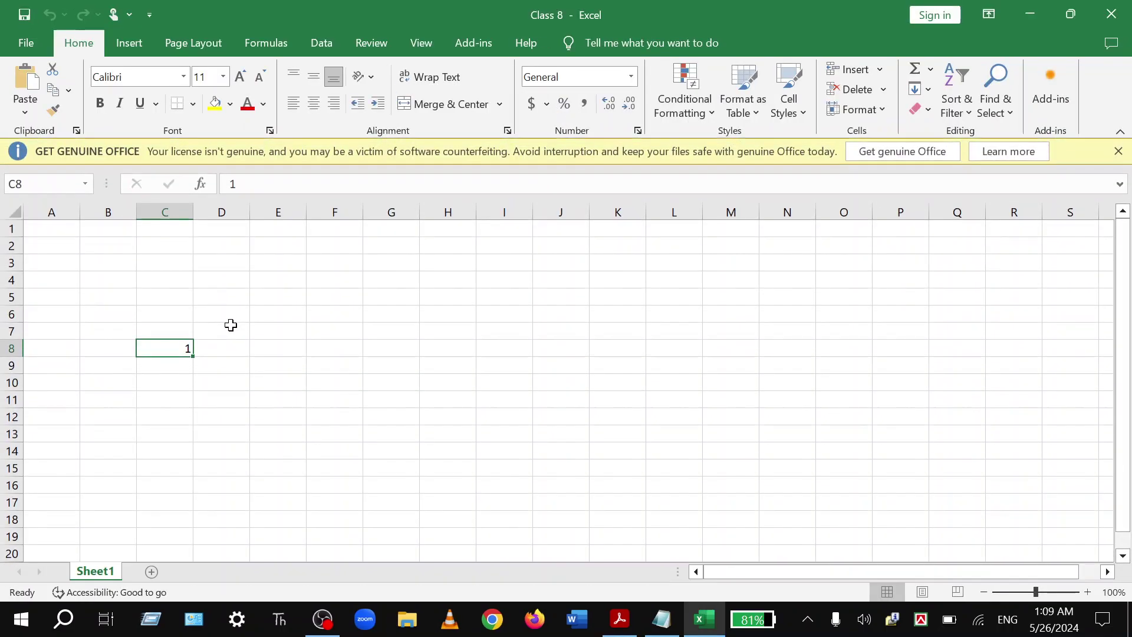
left_click(1118, 143)
left_click(237, 321)
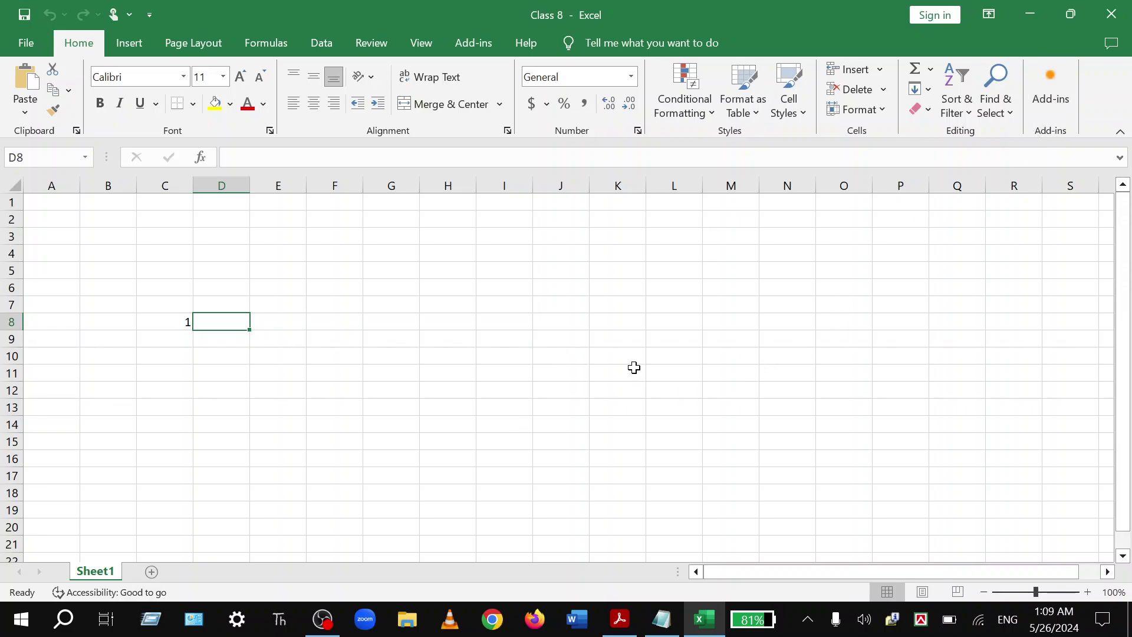
Switch to the D.T Class 8 Bangla PDF in Acrobat Reader and examine the arithmetic operator symbols and sample attendance spreadsheet on page 16
left_click(619, 618)
scroll(507, 397, "down", 10)
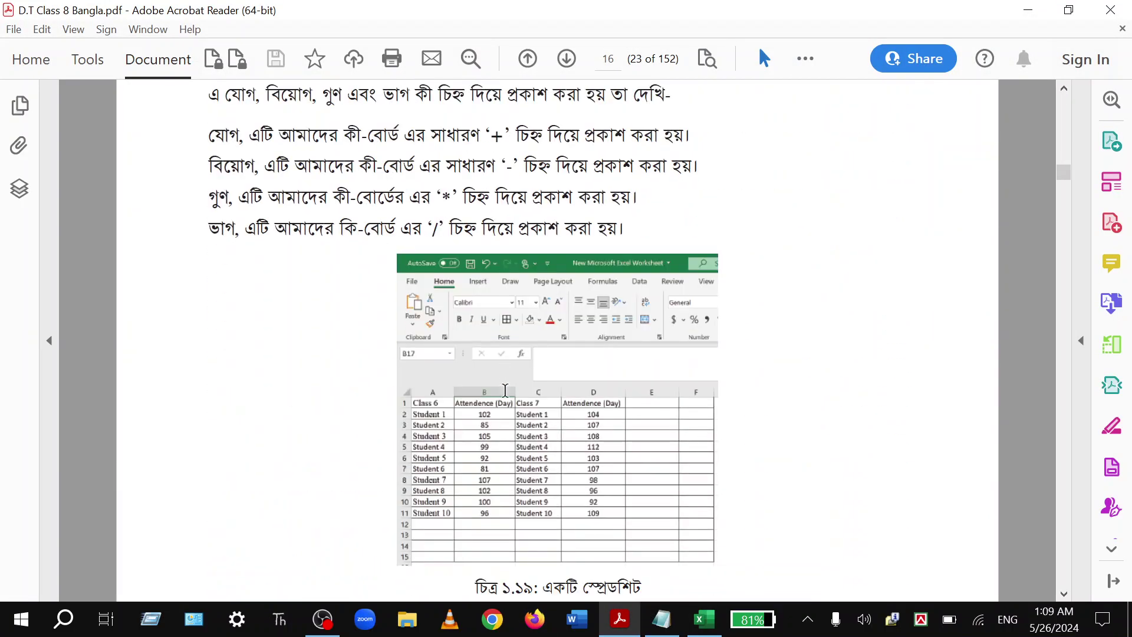
scroll(506, 391, "down", 1)
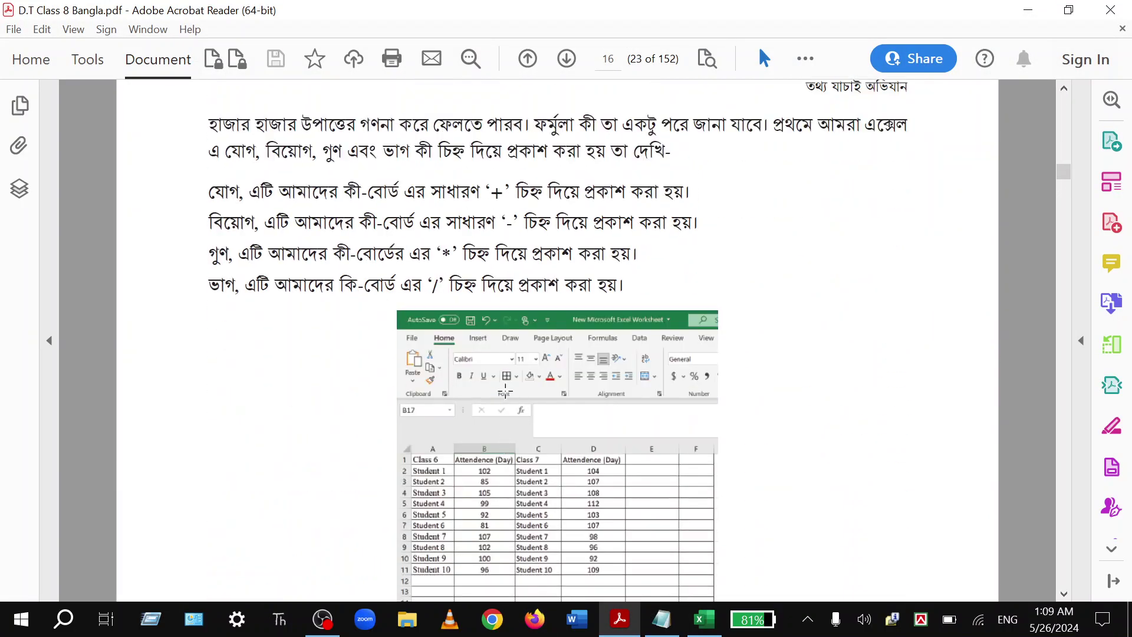
scroll(207, 318, "down", 1)
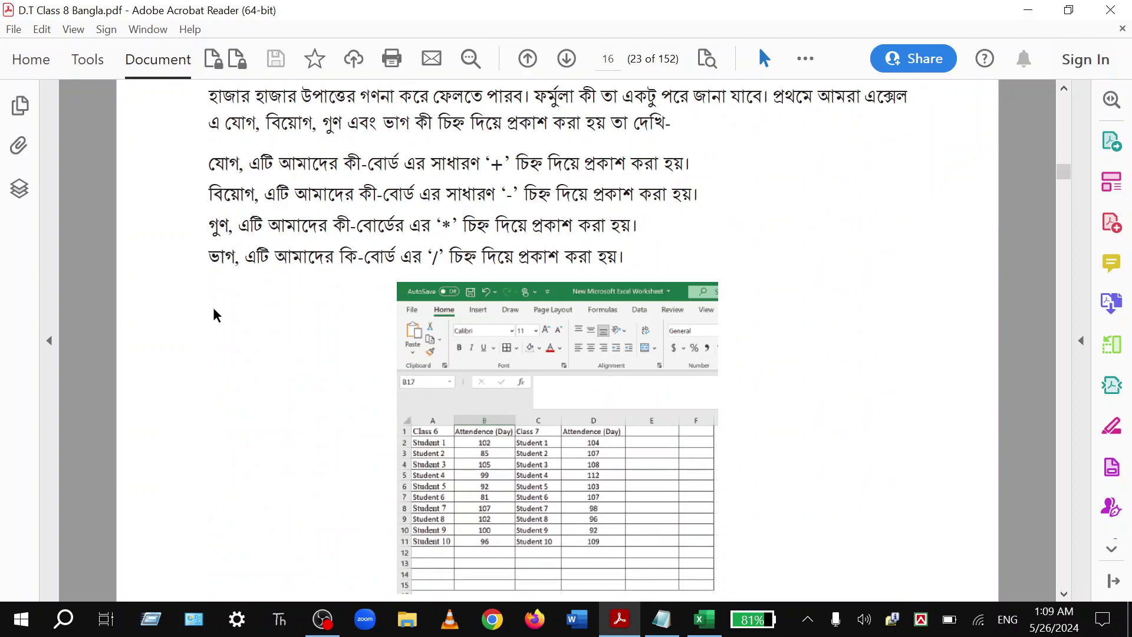
scroll(216, 316, "down", 1)
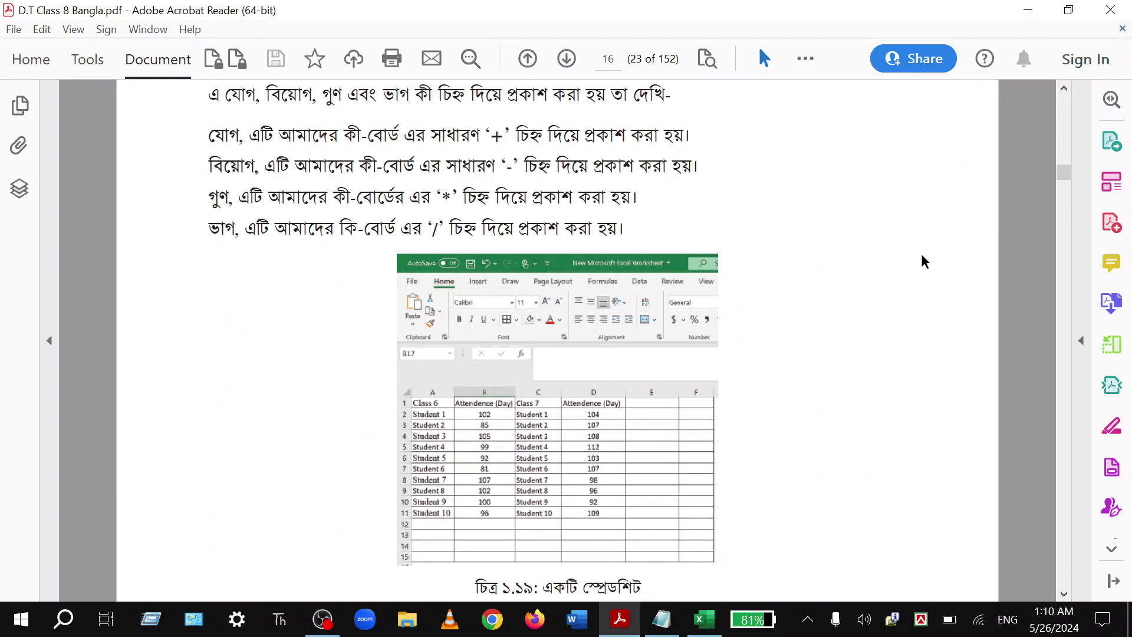